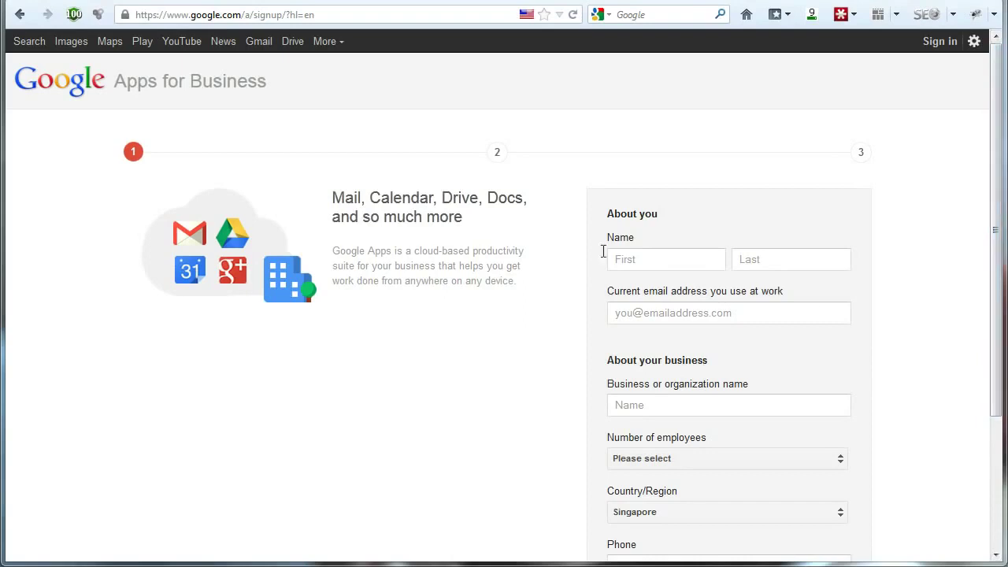
Fill in the user's first name, last name and work e-mail address on the sign-up form
{"action": "left_click", "coordinate": [315, 14]}
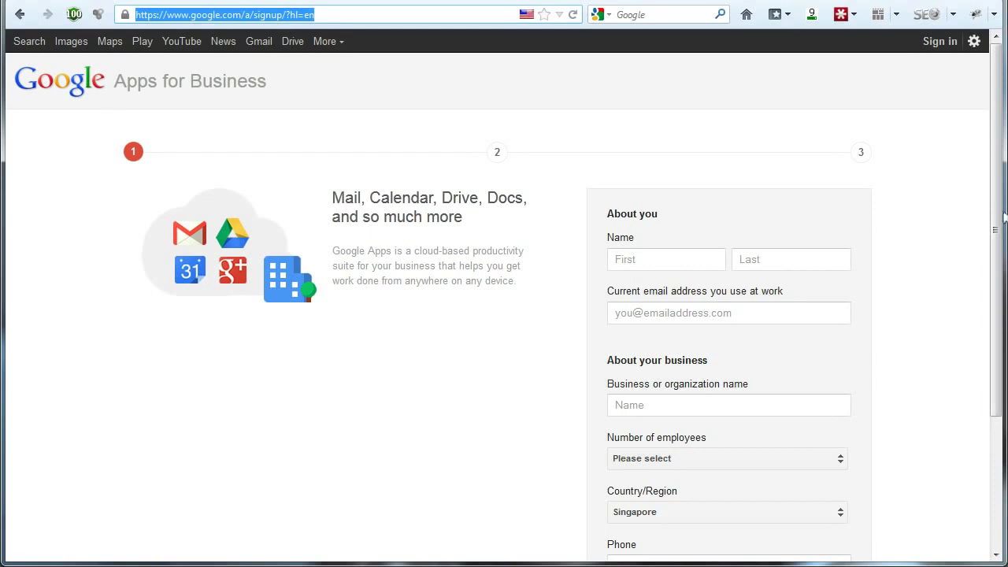
{"action": "left_click_drag", "start_coordinate": [1001, 219], "coordinate": [1000, 223]}
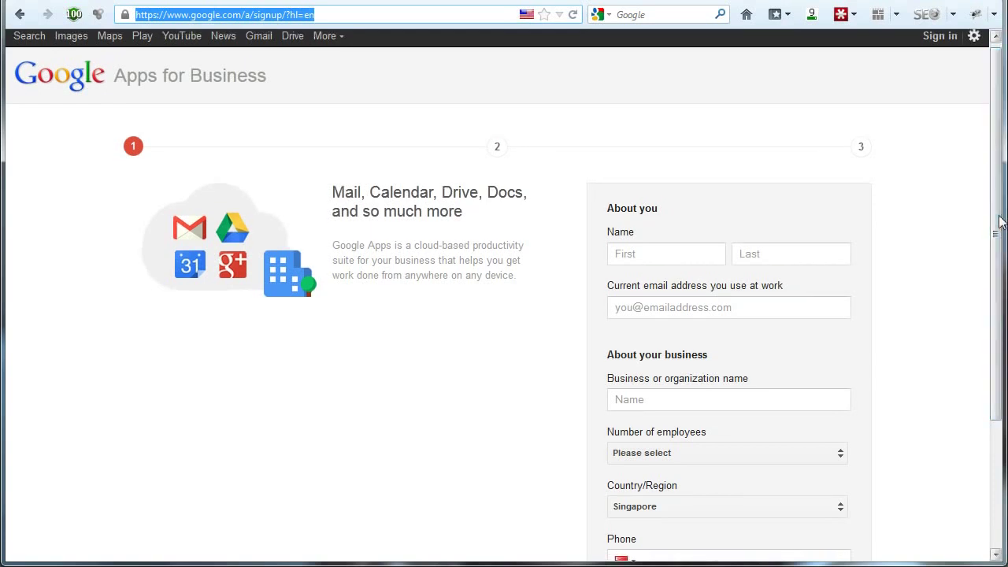
{"action": "left_click_drag", "start_coordinate": [1001, 222], "coordinate": [997, 283]}
{"action": "left_click", "coordinate": [685, 173]}
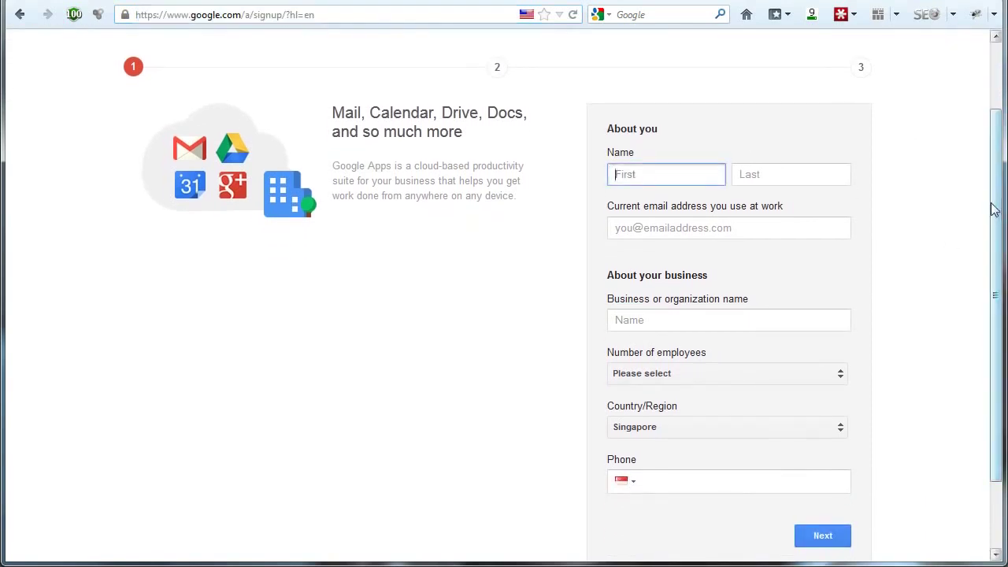
{"action": "scroll", "coordinate": [996, 211], "scroll_direction": "down", "scroll_amount": 1}
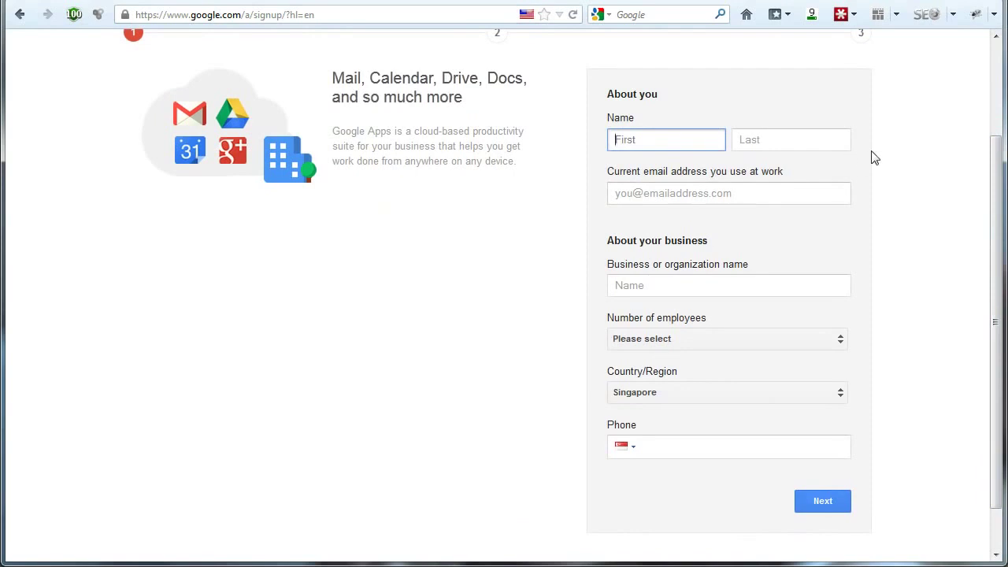
{"action": "key", "text": "Tab"}
{"action": "left_click", "coordinate": [779, 189]}
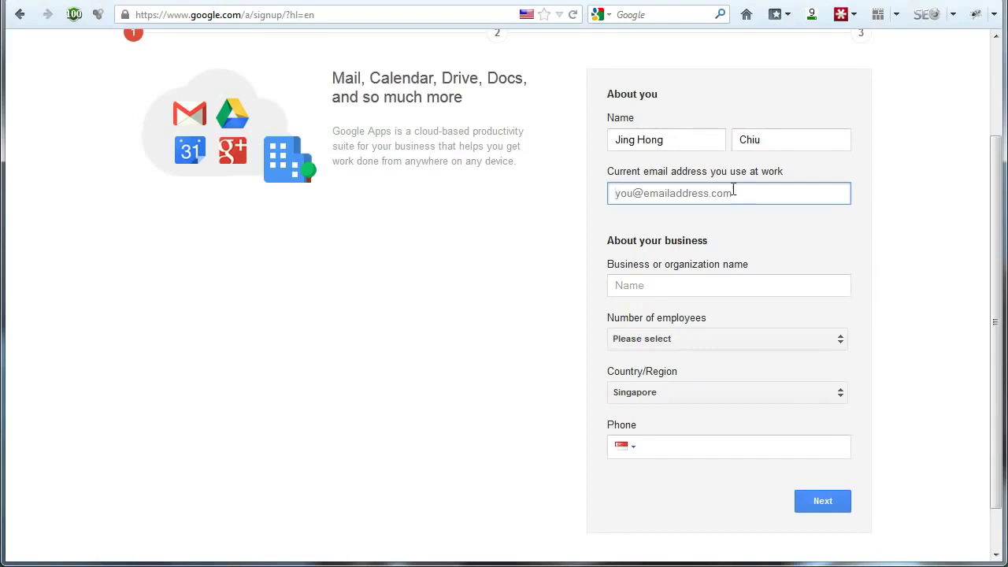
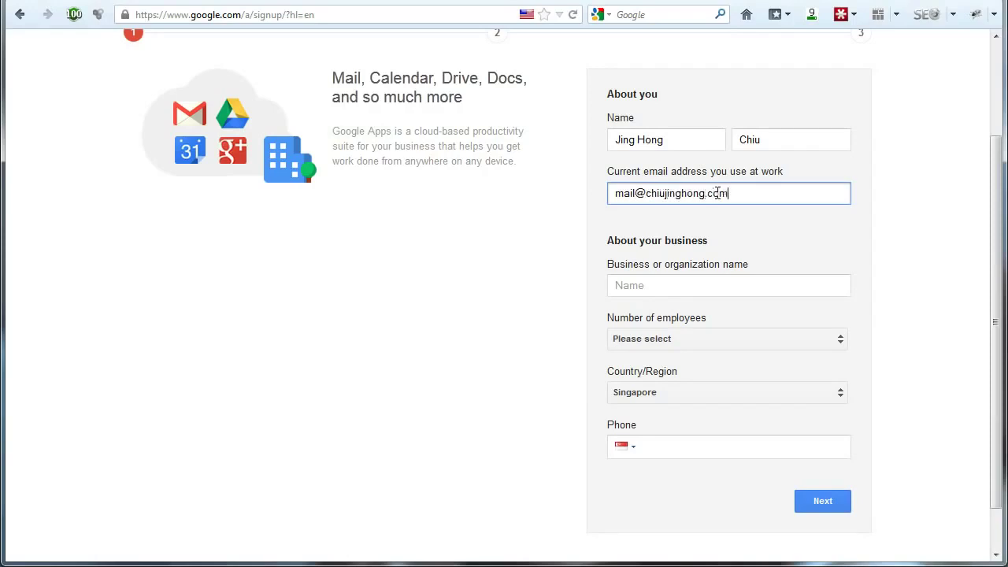
Enter NIL as the business name and choose 1 employee as the company size
{"action": "left_click", "coordinate": [705, 291]}
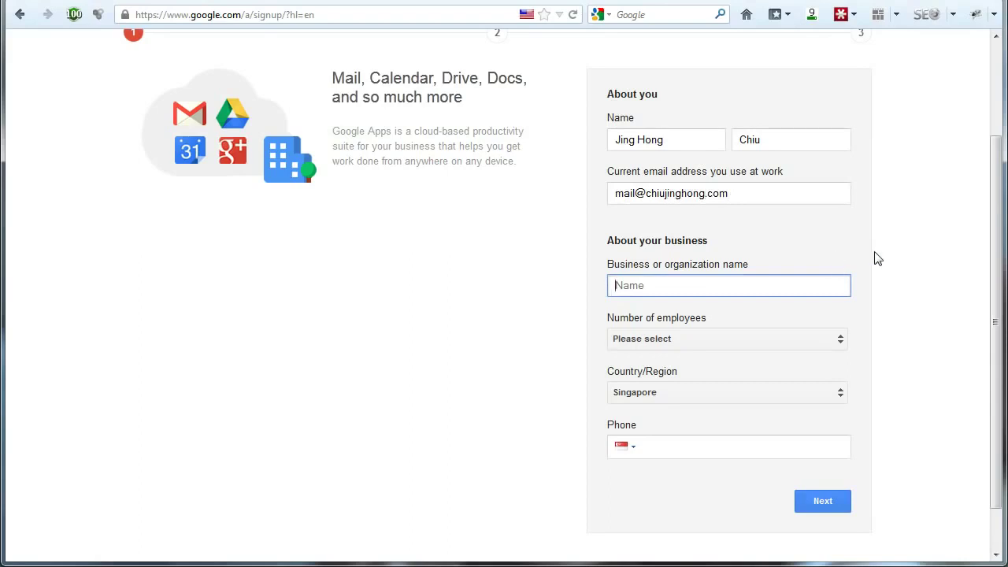
{"action": "type", "text": "NIL"}
{"action": "left_click", "coordinate": [798, 340]}
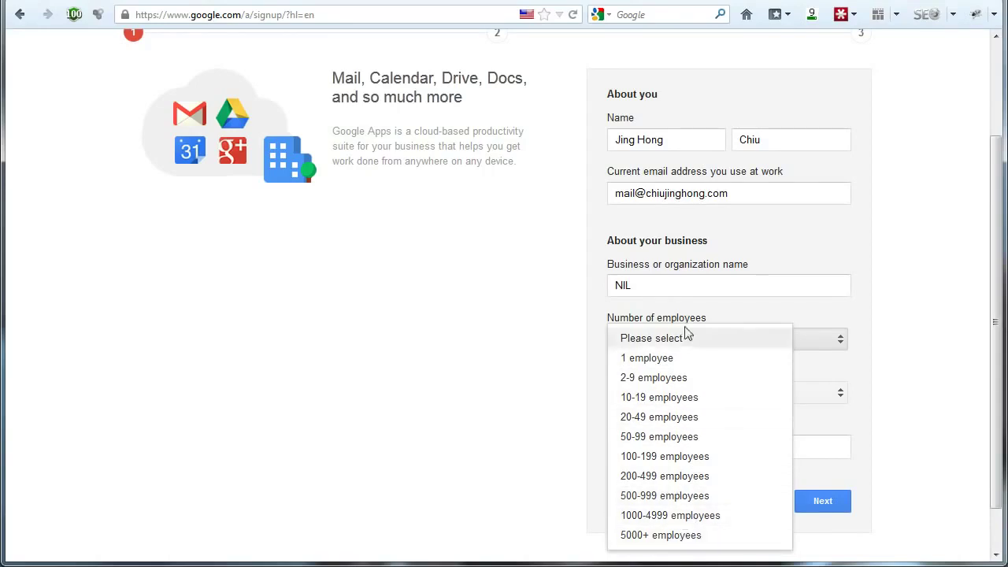
{"action": "left_click", "coordinate": [669, 367]}
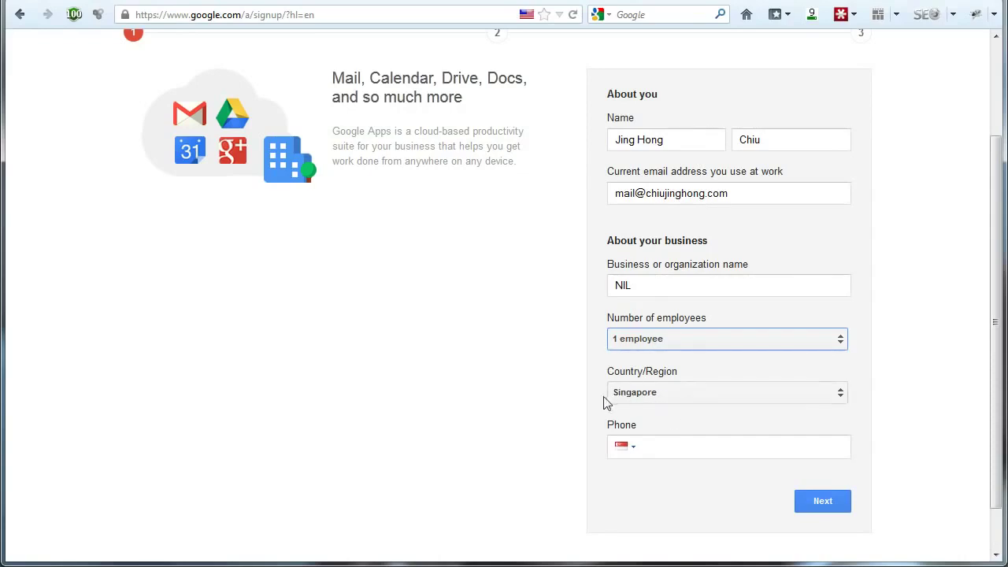
Keep Singapore as the country, leave the phone number blank, and submit the first step
{"action": "left_click", "coordinate": [719, 391]}
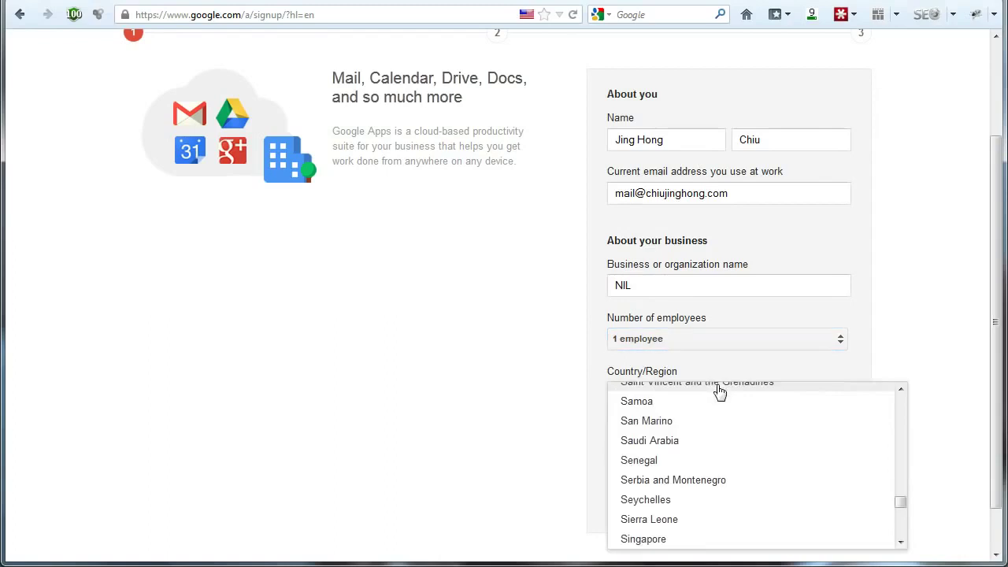
{"action": "left_click", "coordinate": [943, 459]}
{"action": "left_click", "coordinate": [682, 447]}
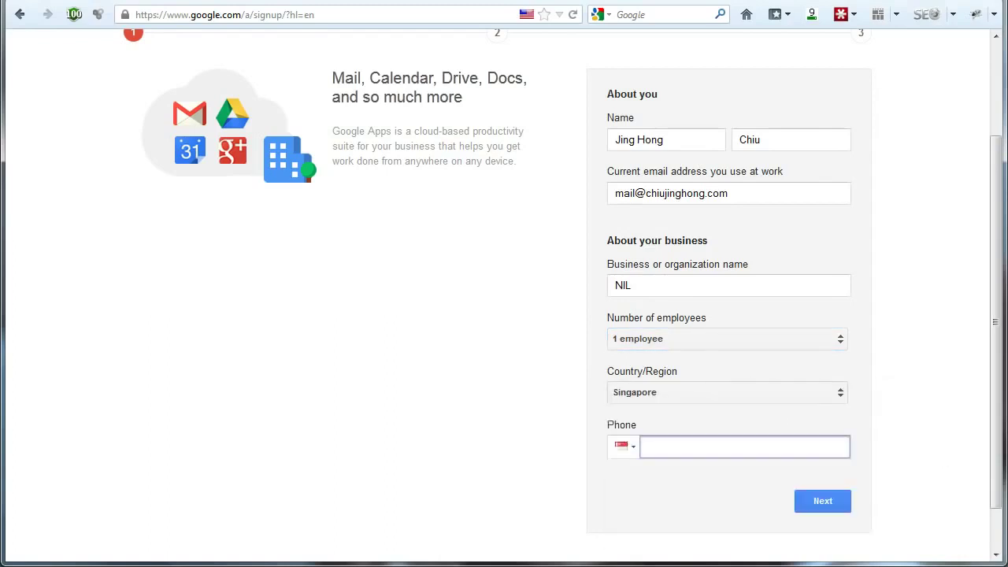
{"action": "left_click", "coordinate": [895, 411]}
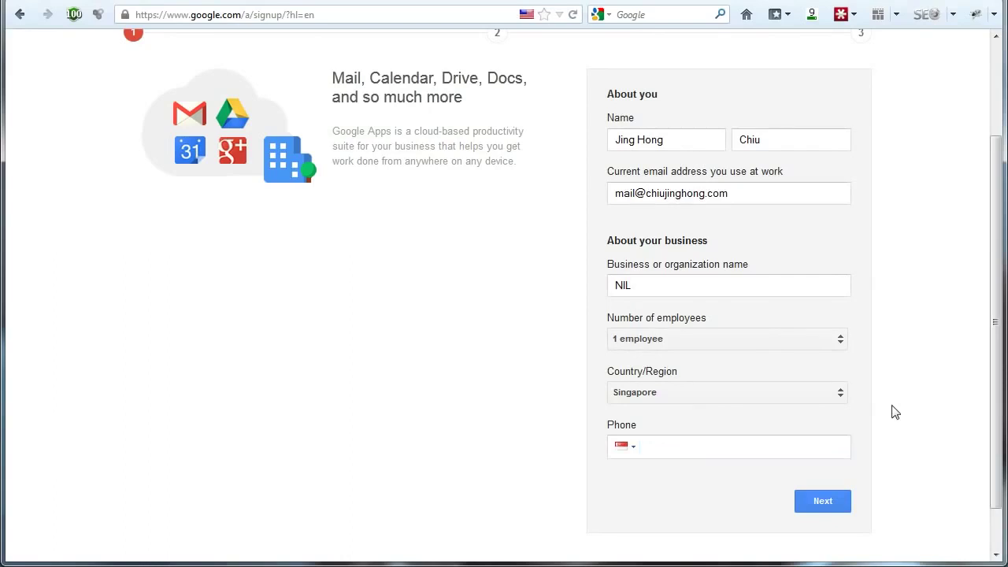
{"action": "left_click", "coordinate": [822, 502]}
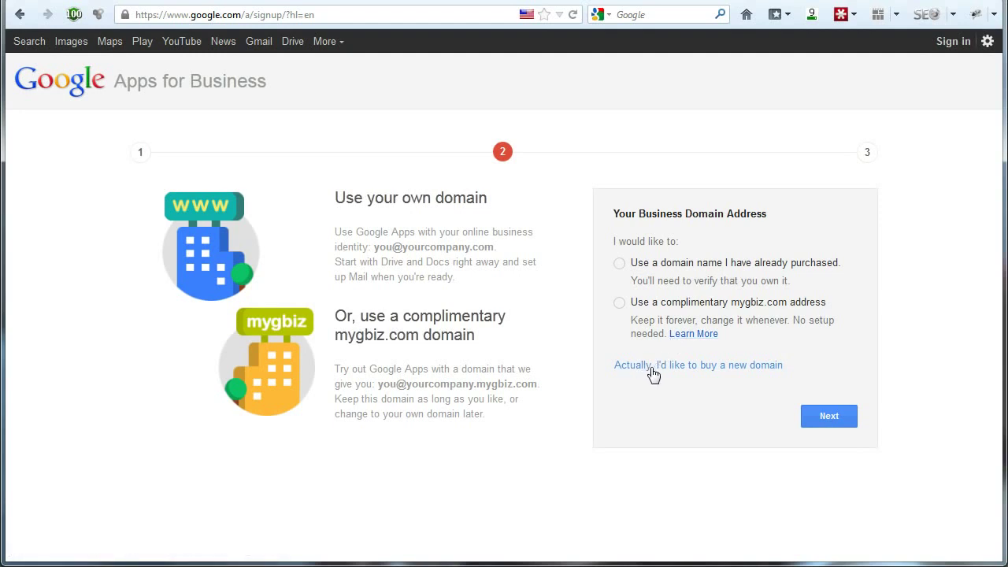
Choose to buy a new domain, enter Best-Seo-Marketing with .com at $12.00, and check its availability
{"action": "left_click", "coordinate": [714, 367]}
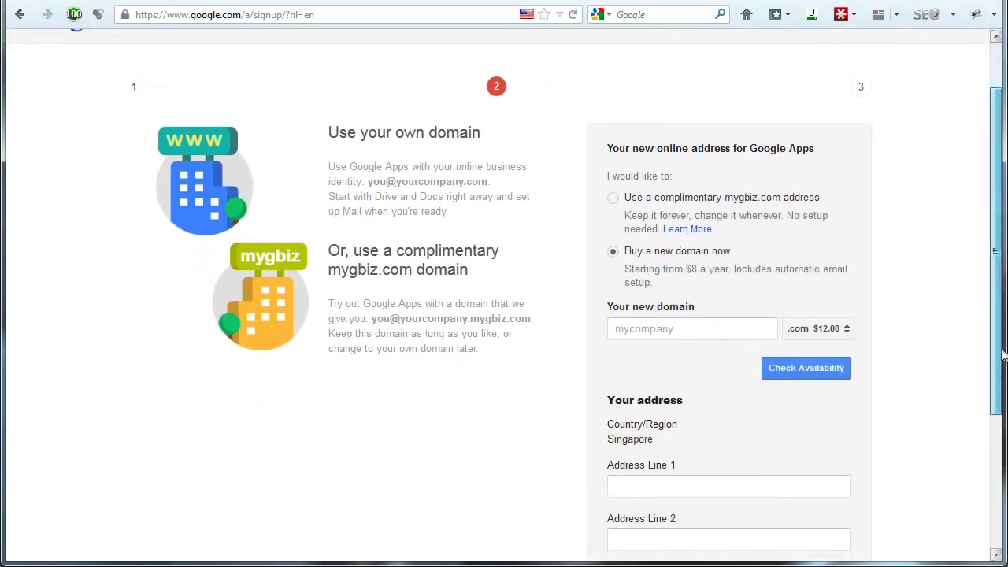
{"action": "left_click_drag", "start_coordinate": [1003, 360], "coordinate": [1003, 449]}
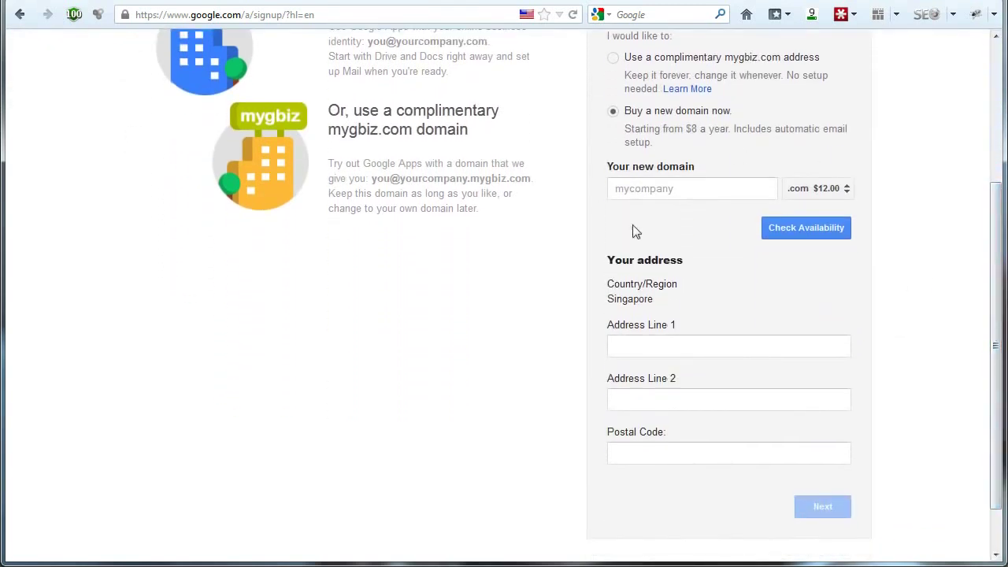
{"action": "left_click_drag", "start_coordinate": [995, 315], "coordinate": [995, 335]}
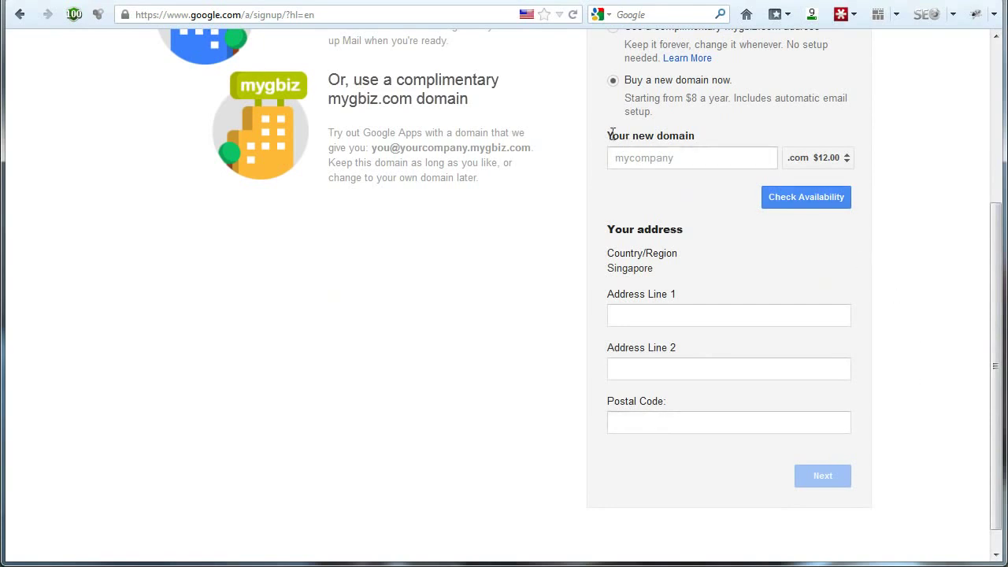
{"action": "left_click", "coordinate": [663, 157]}
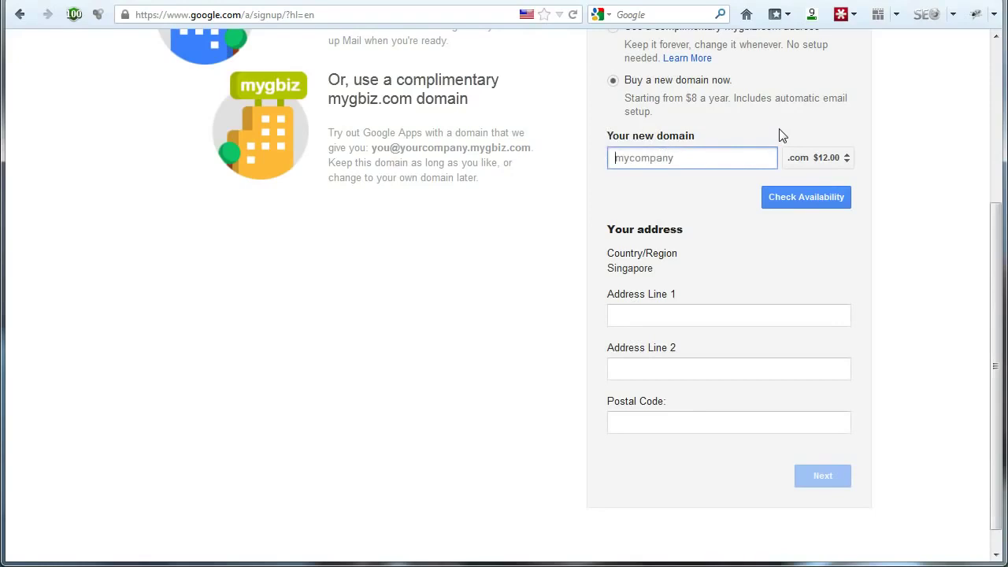
{"action": "left_click", "coordinate": [813, 160]}
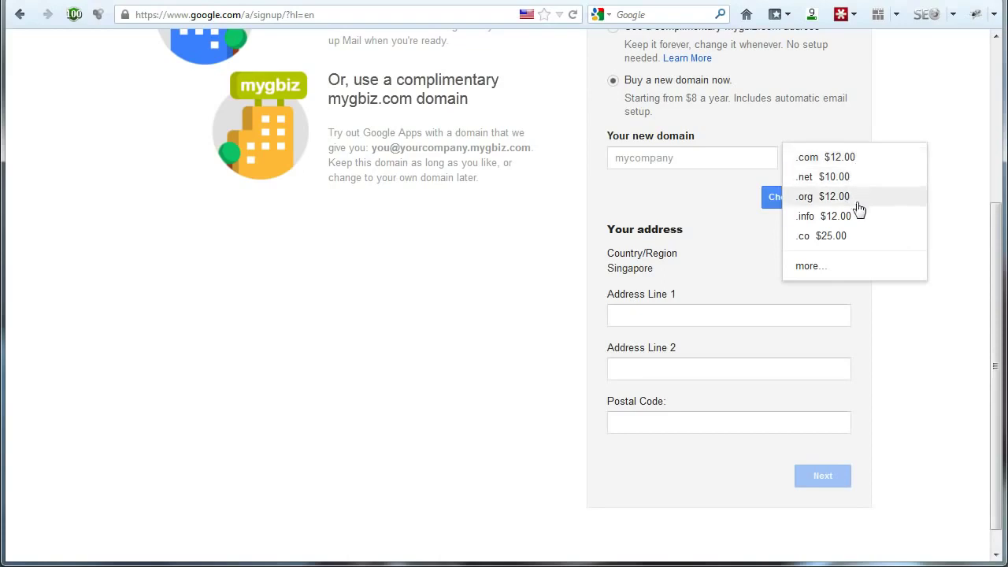
{"action": "left_click", "coordinate": [820, 161]}
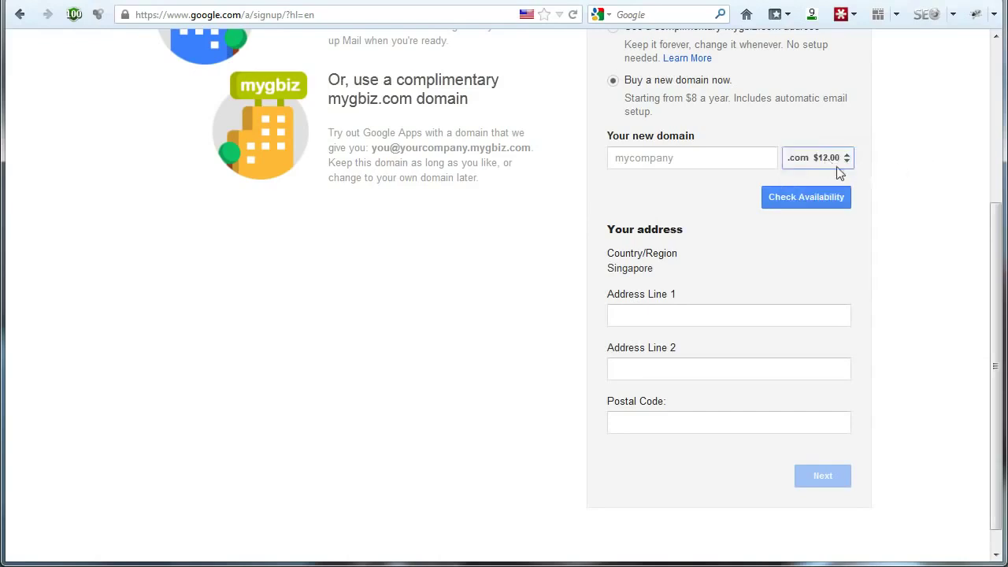
{"action": "left_click", "coordinate": [741, 162]}
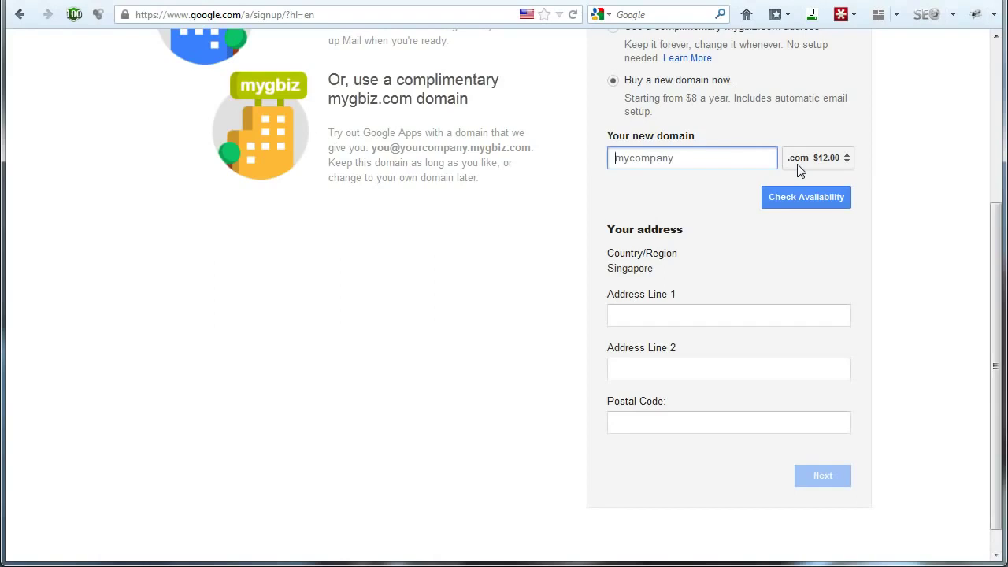
{"action": "type", "text": "Best-Seo-Marketing"}
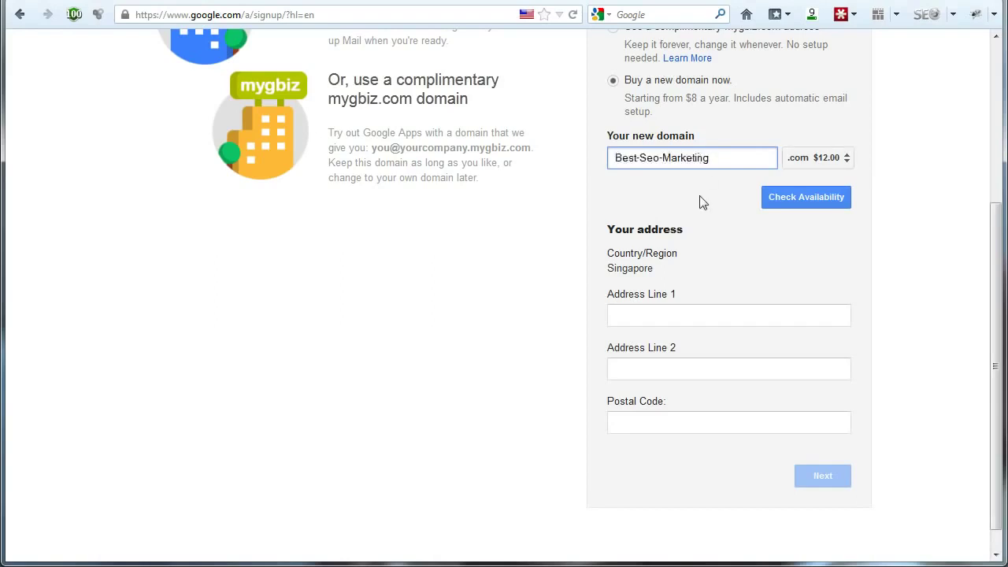
{"action": "left_click", "coordinate": [700, 196]}
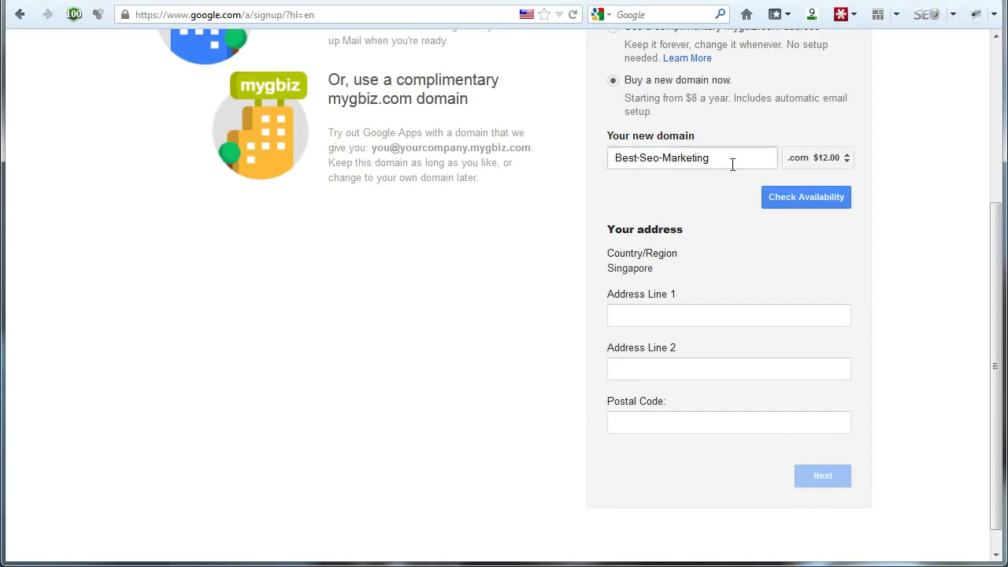
{"action": "left_click", "coordinate": [788, 193]}
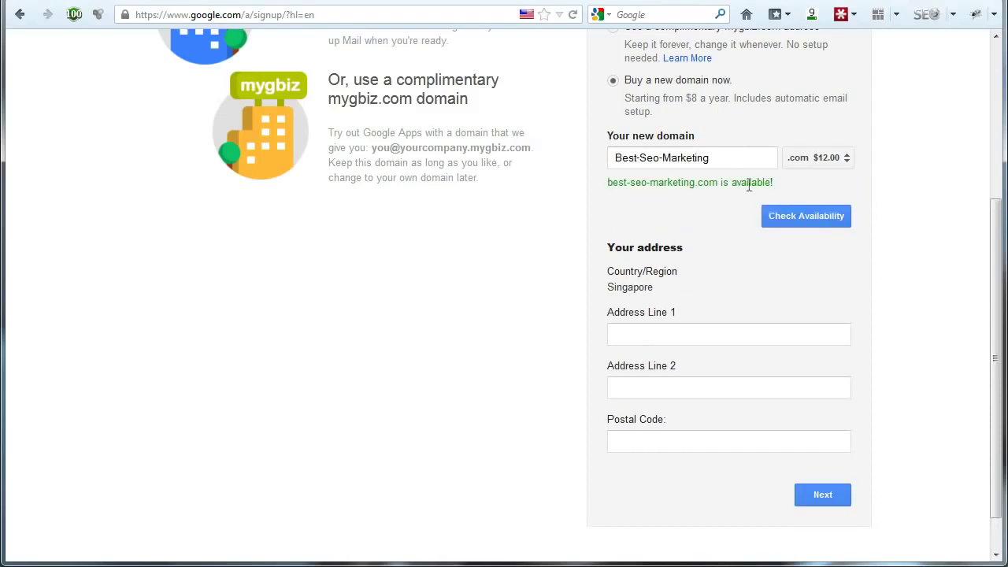
Fill in the address fields and continue to account creation
{"action": "left_click", "coordinate": [669, 333]}
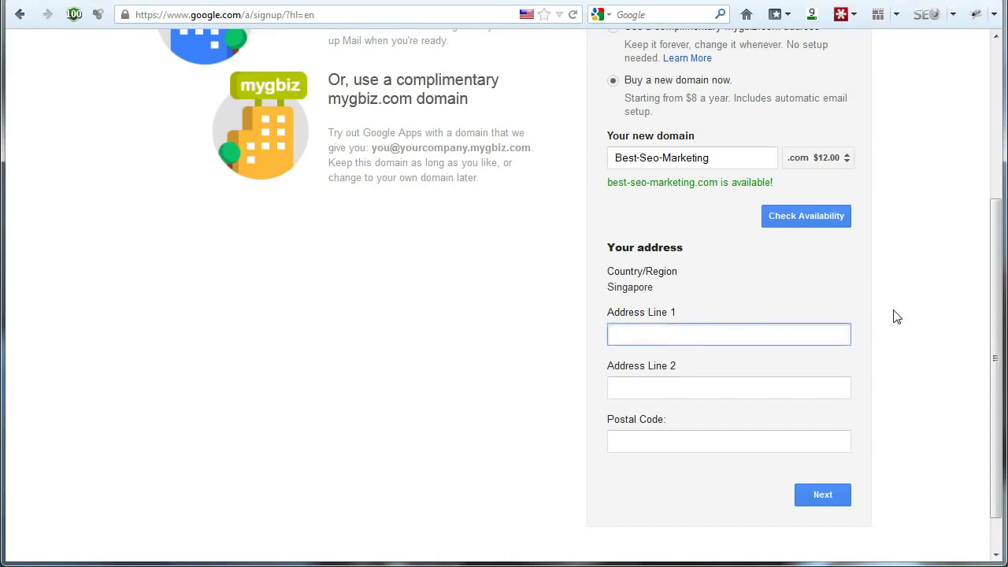
{"action": "key", "text": "Tab"}
{"action": "key", "text": "Tab"}
{"action": "left_click", "coordinate": [906, 424]}
{"action": "key", "text": "Tab"}
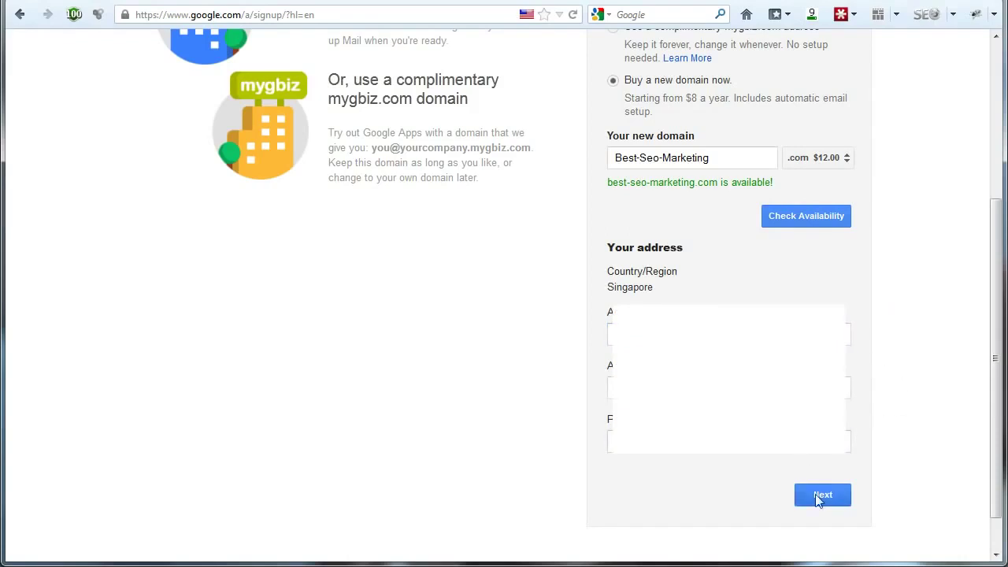
{"action": "left_click", "coordinate": [817, 495]}
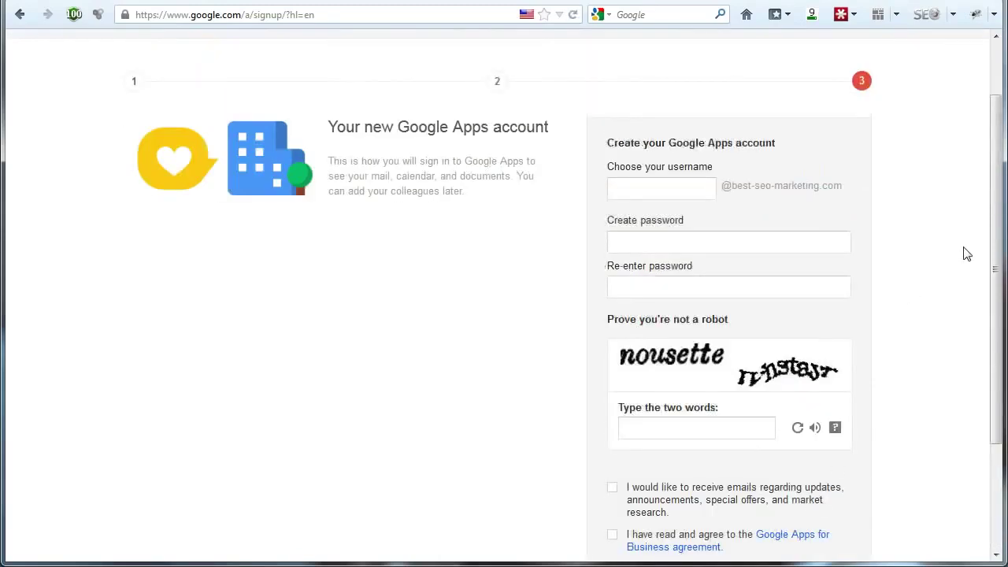
Set the new account's username to 'support' and begin typing its password
{"action": "left_click", "coordinate": [704, 187]}
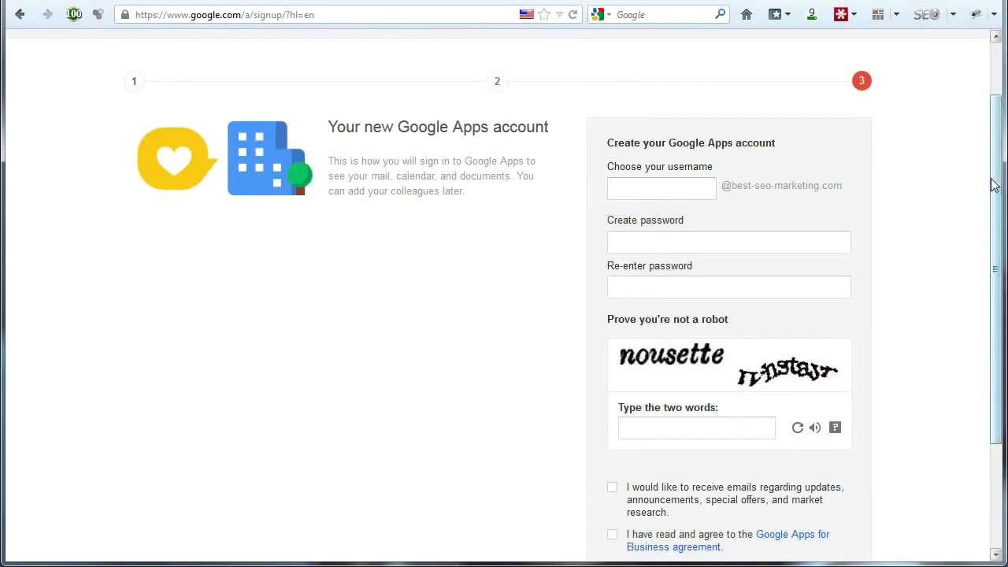
{"action": "left_click_drag", "start_coordinate": [997, 180], "coordinate": [995, 213]}
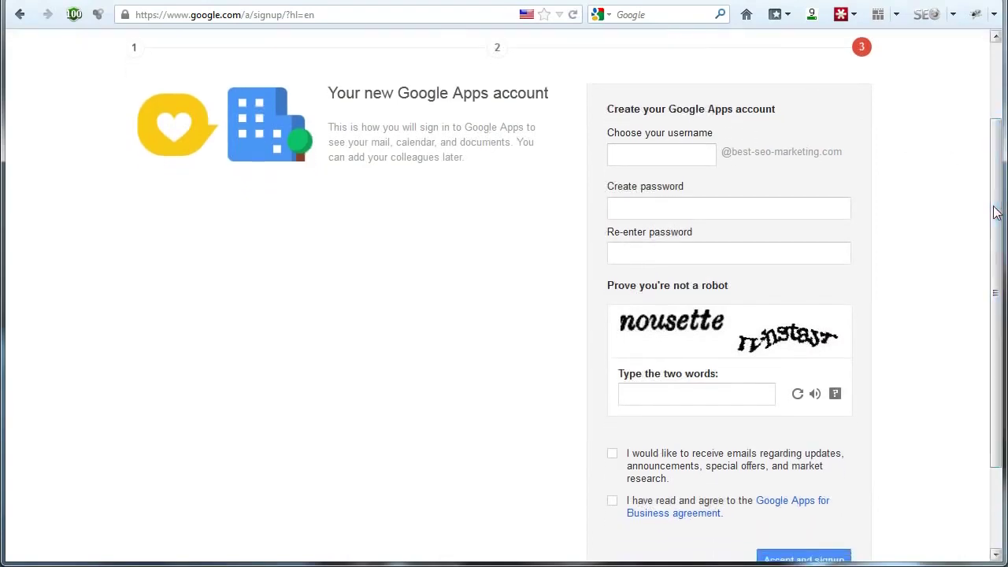
{"action": "left_click", "coordinate": [675, 155]}
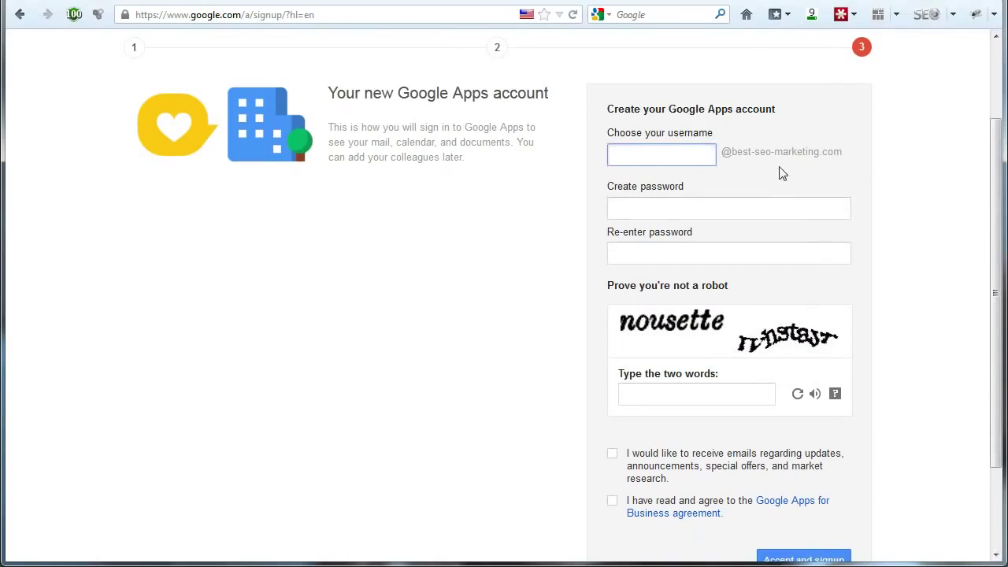
{"action": "left_click", "coordinate": [769, 207]}
{"action": "left_click", "coordinate": [739, 250]}
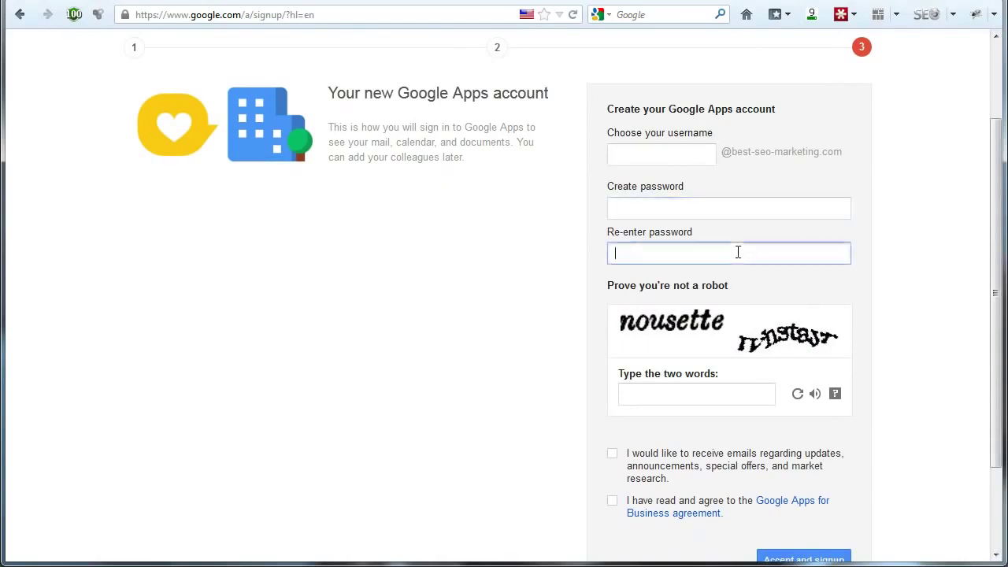
{"action": "left_click", "coordinate": [713, 158]}
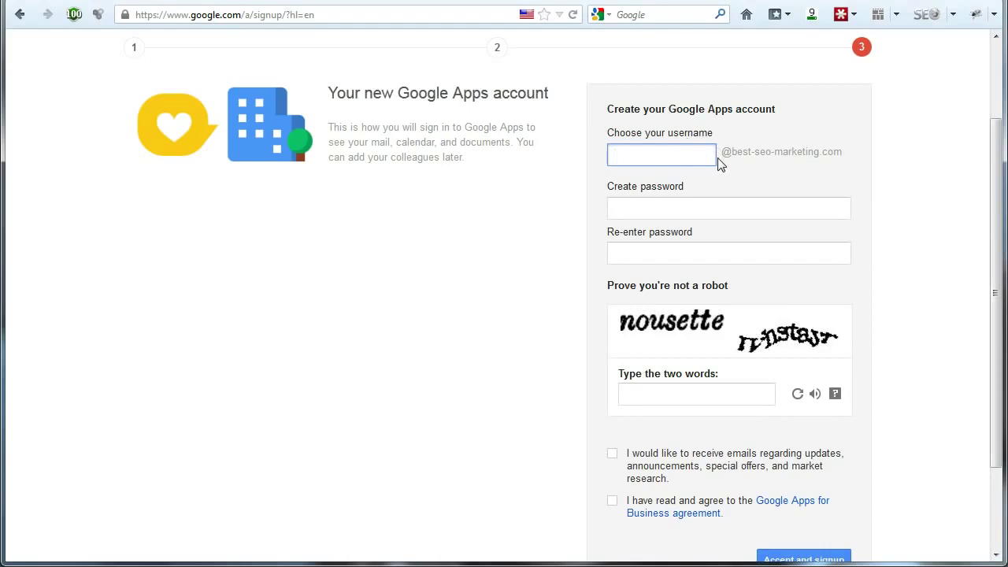
{"action": "type", "text": "support"}
{"action": "key", "text": "Tab"}
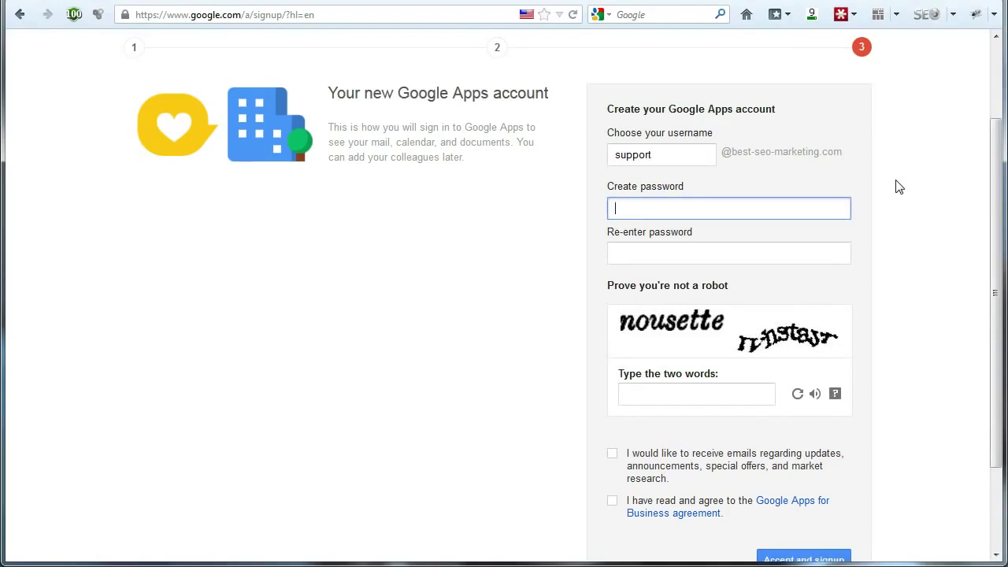
{"action": "type", "text": "**"}
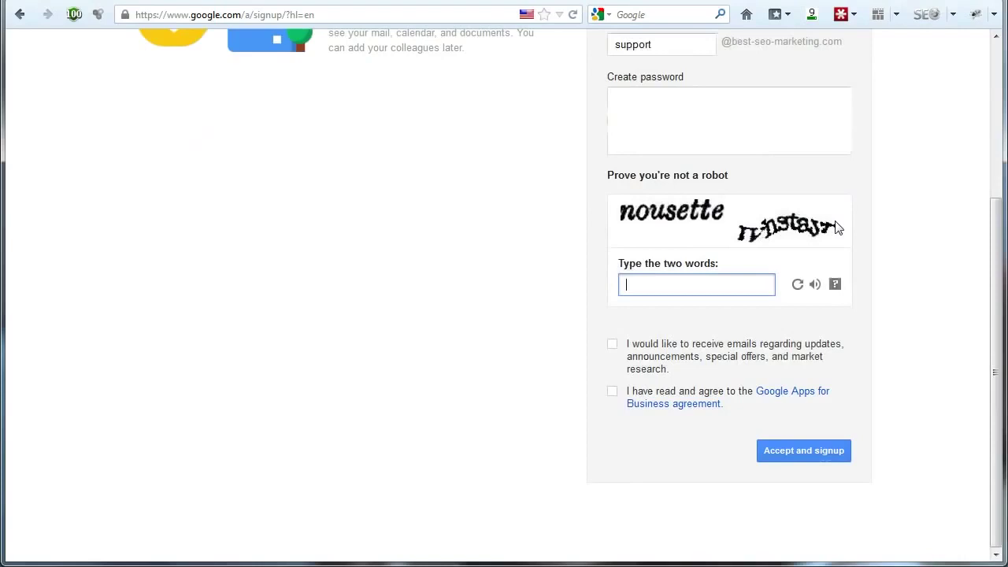
Answer the refreshed robot check with 'xyams and', accept the agreement, and submit the signup
{"action": "left_click", "coordinate": [798, 285]}
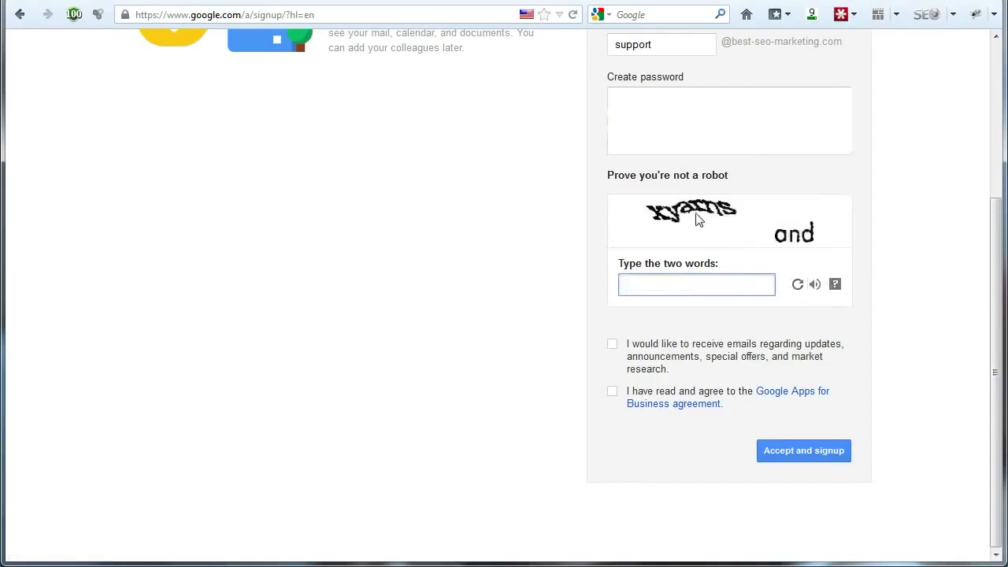
{"action": "left_click", "coordinate": [690, 285]}
{"action": "type", "text": "xyam"}
{"action": "type", "text": "s and"}
{"action": "left_click", "coordinate": [950, 371]}
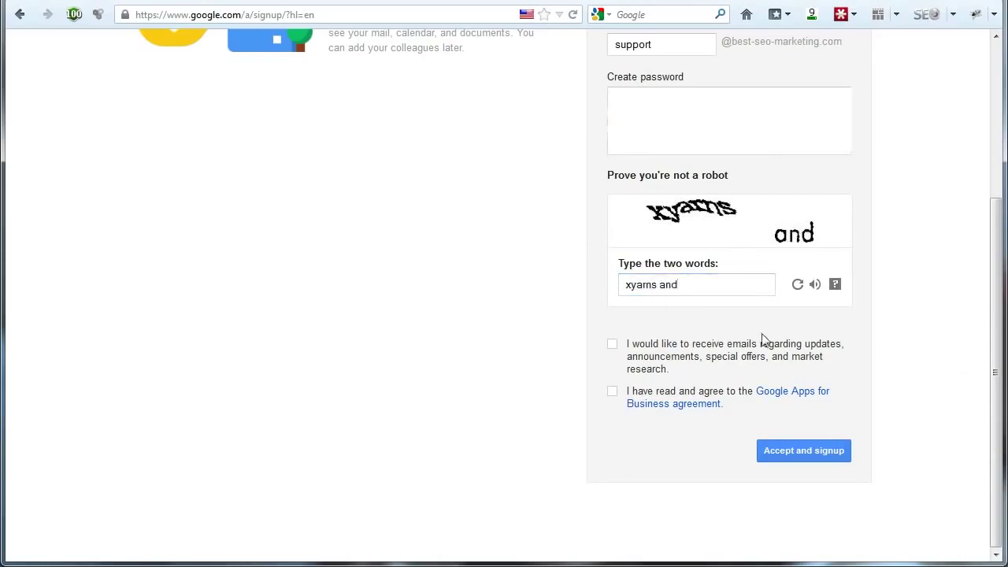
{"action": "left_click", "coordinate": [613, 392]}
{"action": "left_click_drag", "start_coordinate": [1001, 453], "coordinate": [999, 430]}
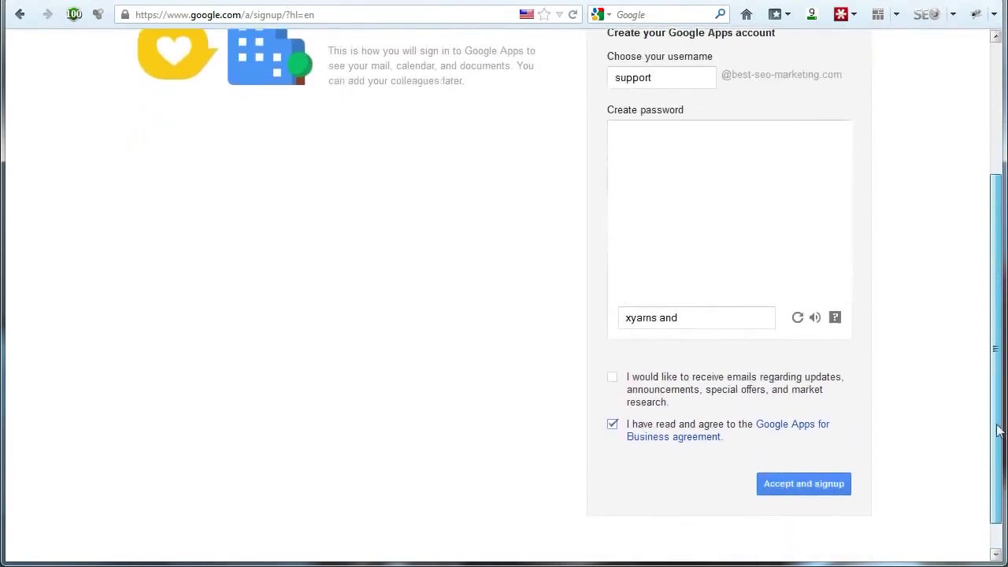
{"action": "left_click", "coordinate": [818, 486]}
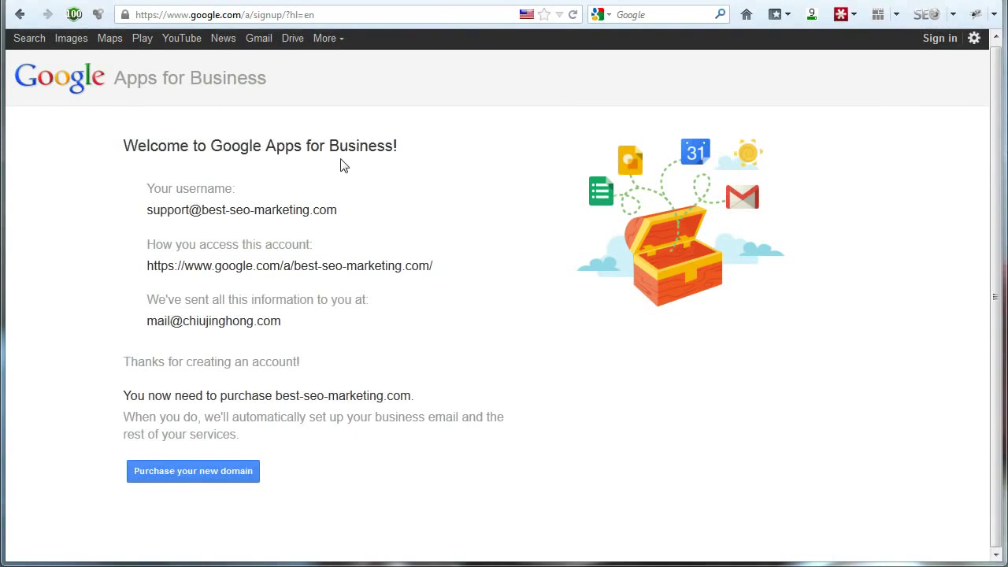
Proceed from the welcome page to purchasing the best-seo-marketing.com domain
{"action": "triple_click", "coordinate": [236, 320]}
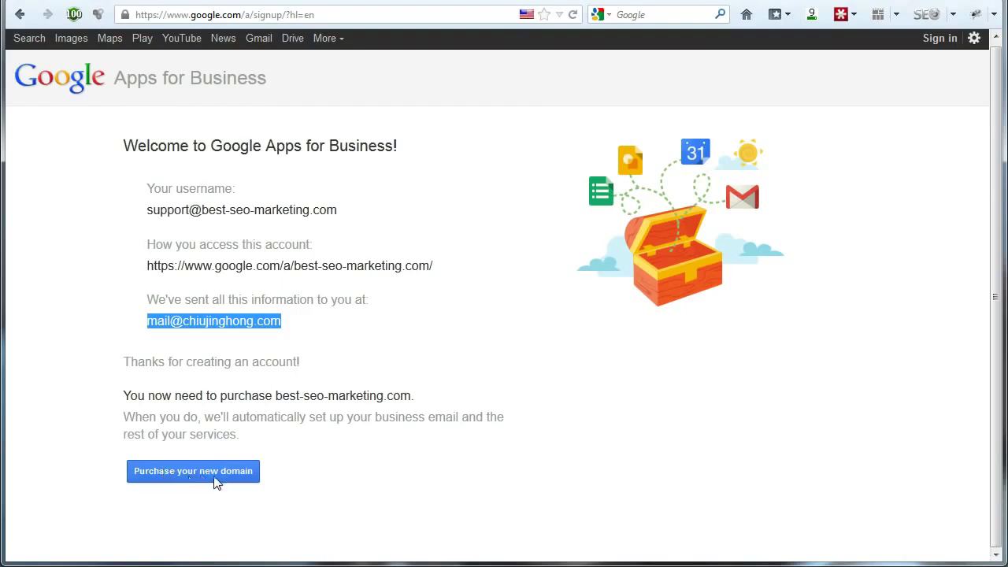
{"action": "left_click", "coordinate": [216, 482]}
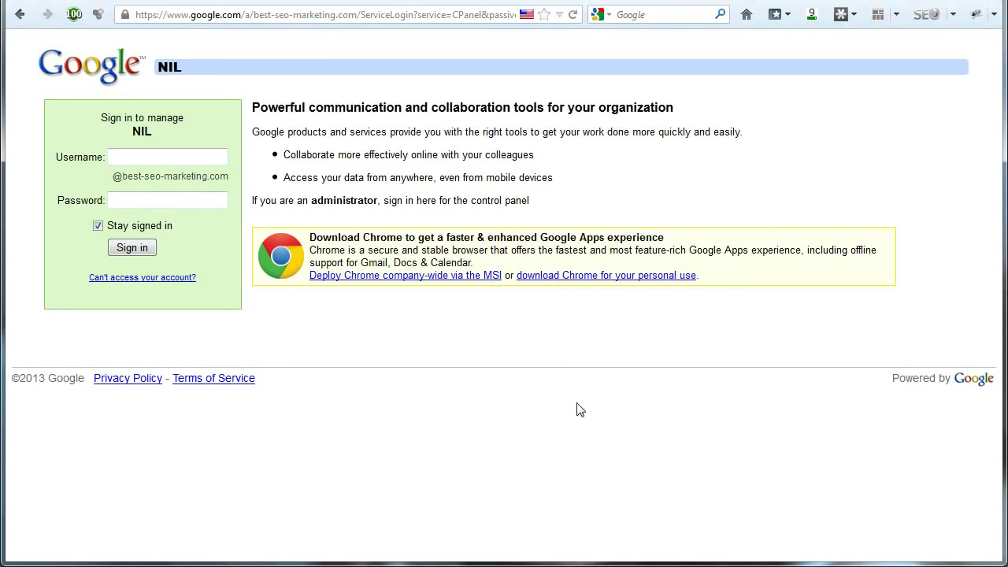
Sign in with the 'support' username and the account password
{"action": "left_click", "coordinate": [185, 158]}
{"action": "type", "text": "su"}
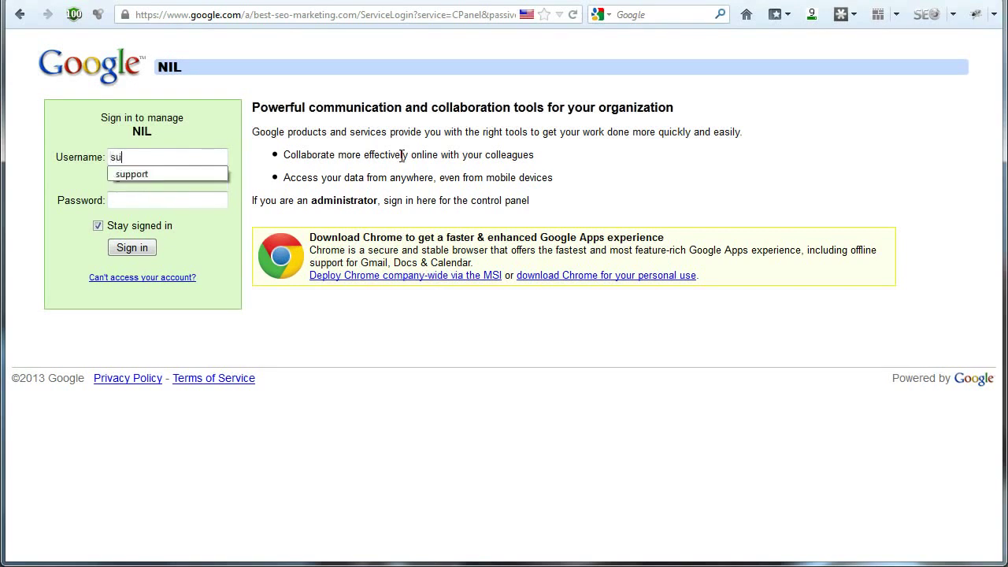
{"action": "type", "text": "ppp"}
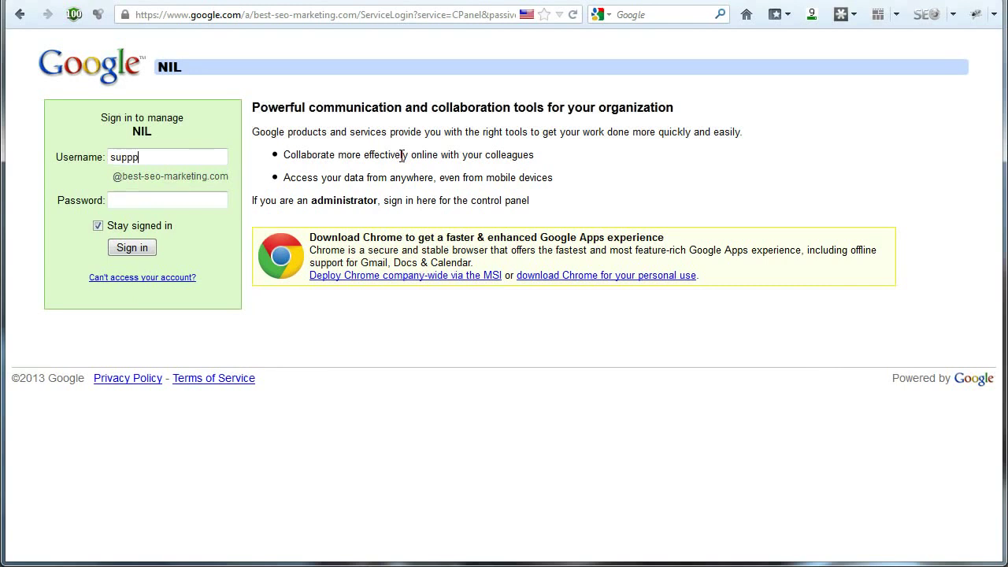
{"action": "key", "text": "BackSpace"}
{"action": "type", "text": "ort"}
{"action": "left_click", "coordinate": [181, 201]}
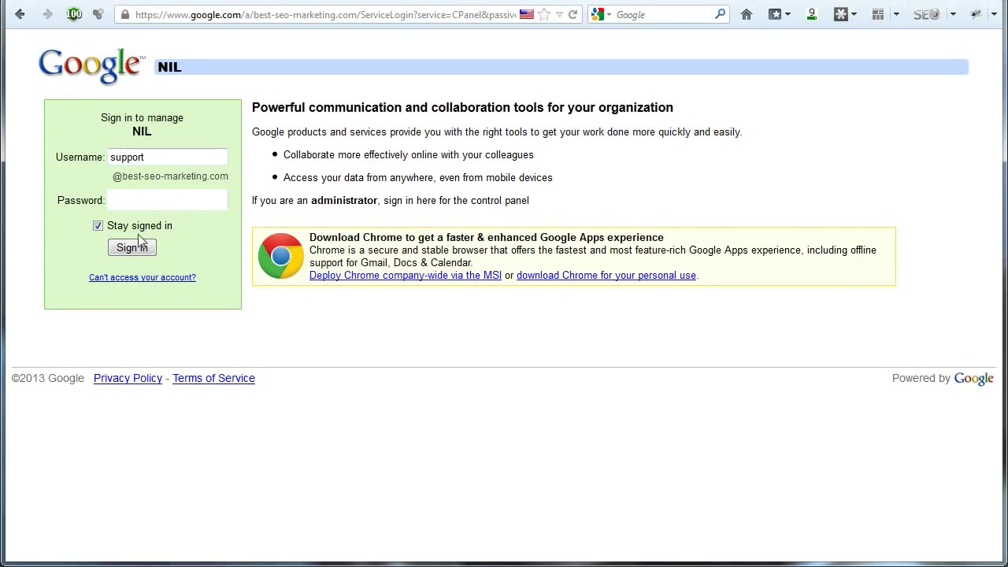
{"action": "left_click", "coordinate": [132, 248]}
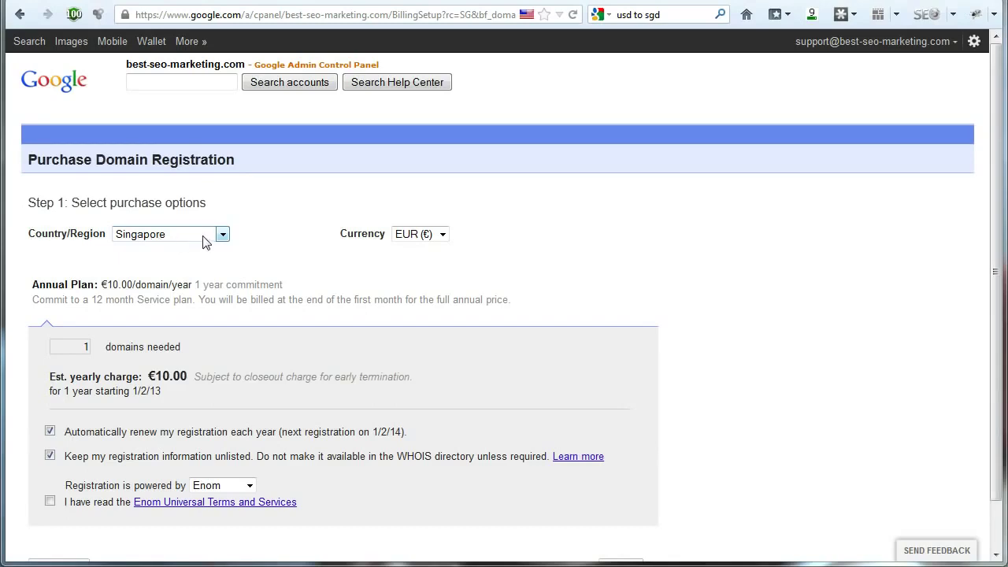
Switch the purchase currency to USD ($), pricing the domain at $12.00 per year
{"action": "left_click", "coordinate": [444, 235]}
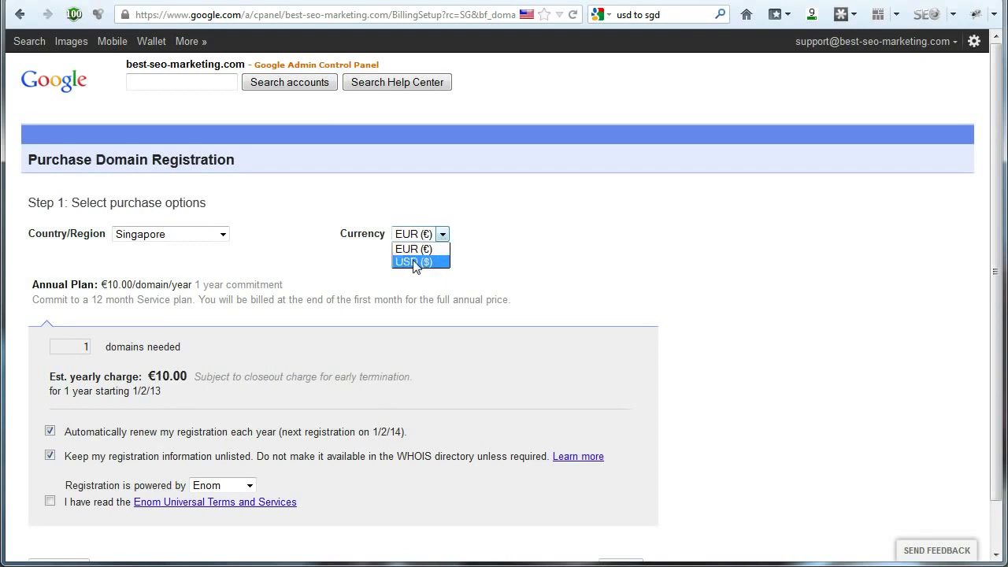
{"action": "left_click", "coordinate": [428, 263]}
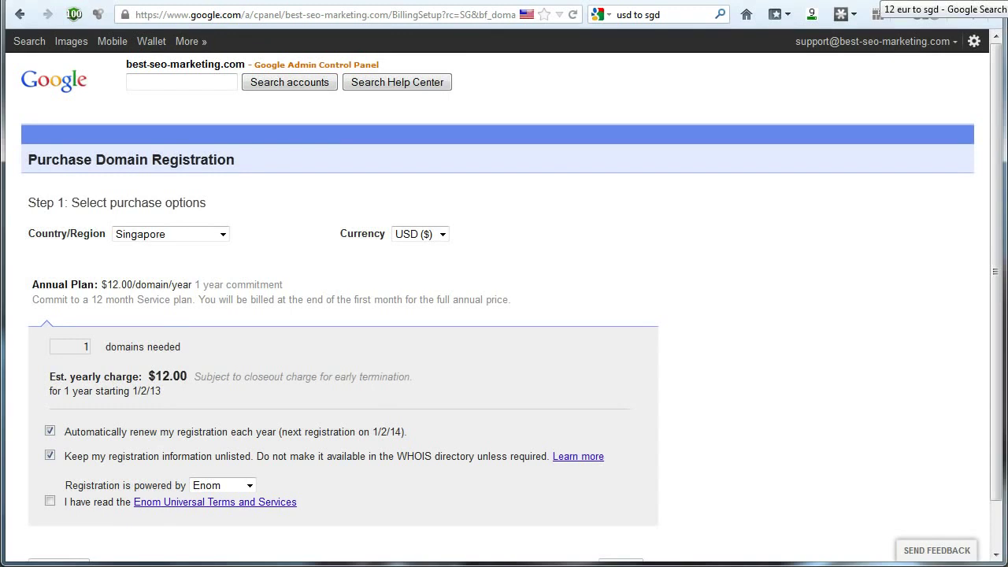
{"action": "key", "text": "ctrl+Tab"}
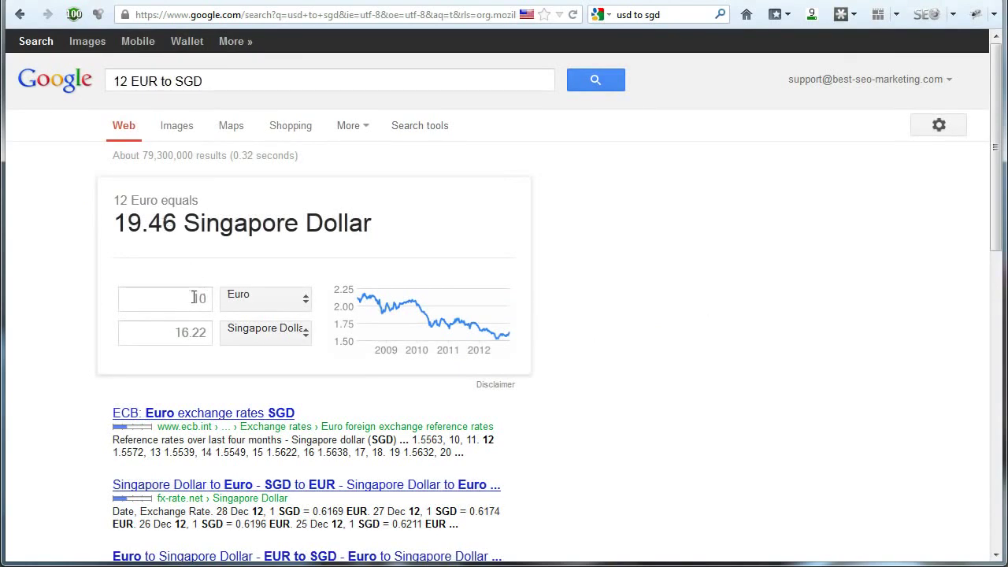
Change the converter to 12 US Dollars, showing 14.65 Singapore Dollars
{"action": "double_click", "coordinate": [197, 298]}
{"action": "left_click_drag", "start_coordinate": [181, 336], "coordinate": [200, 336]}
{"action": "left_click", "coordinate": [238, 303]}
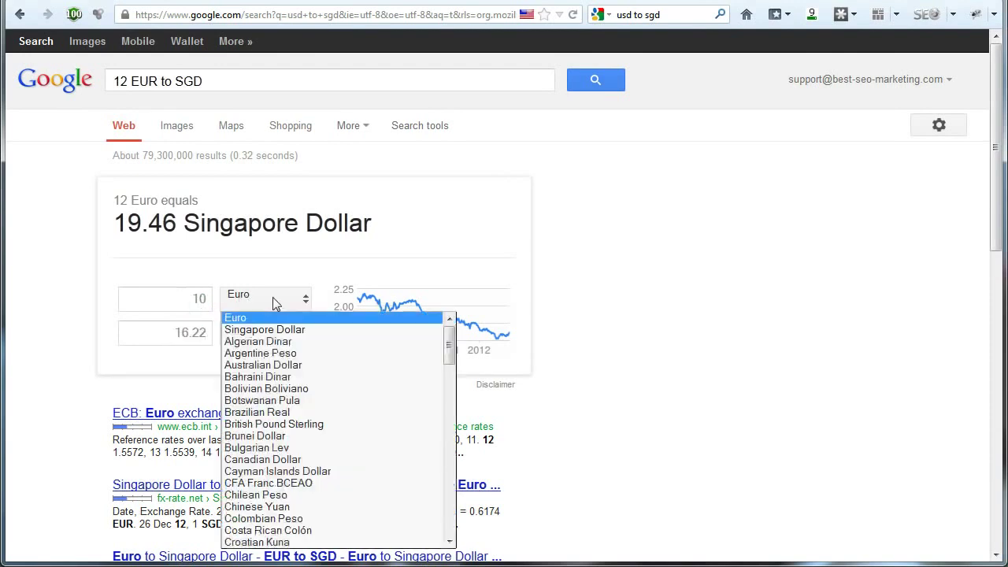
{"action": "key", "text": "u"}
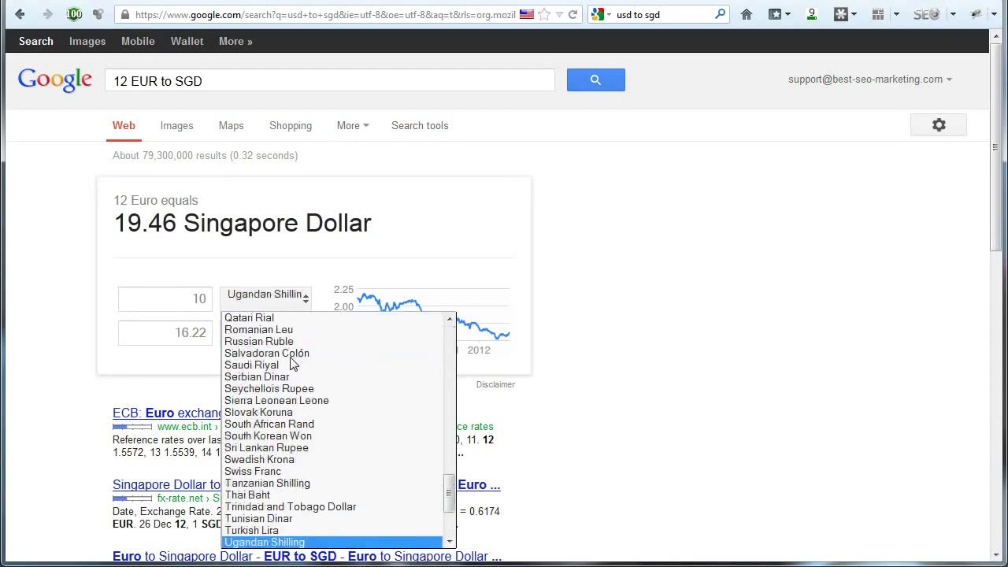
{"action": "scroll", "coordinate": [297, 441], "scroll_direction": "down", "scroll_amount": 2}
{"action": "scroll", "coordinate": [296, 446], "scroll_direction": "down", "scroll_amount": 1}
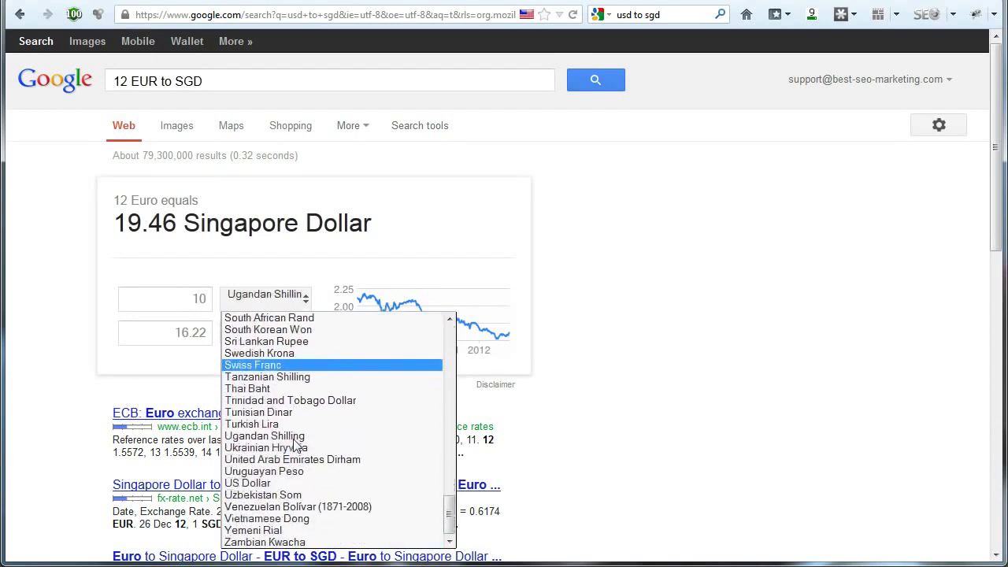
{"action": "left_click", "coordinate": [284, 480]}
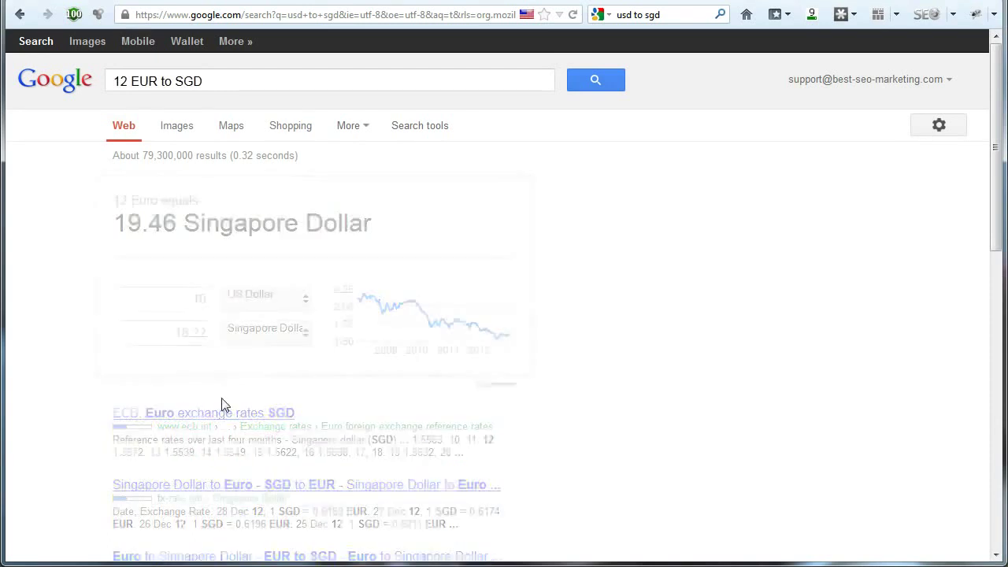
{"action": "double_click", "coordinate": [202, 299]}
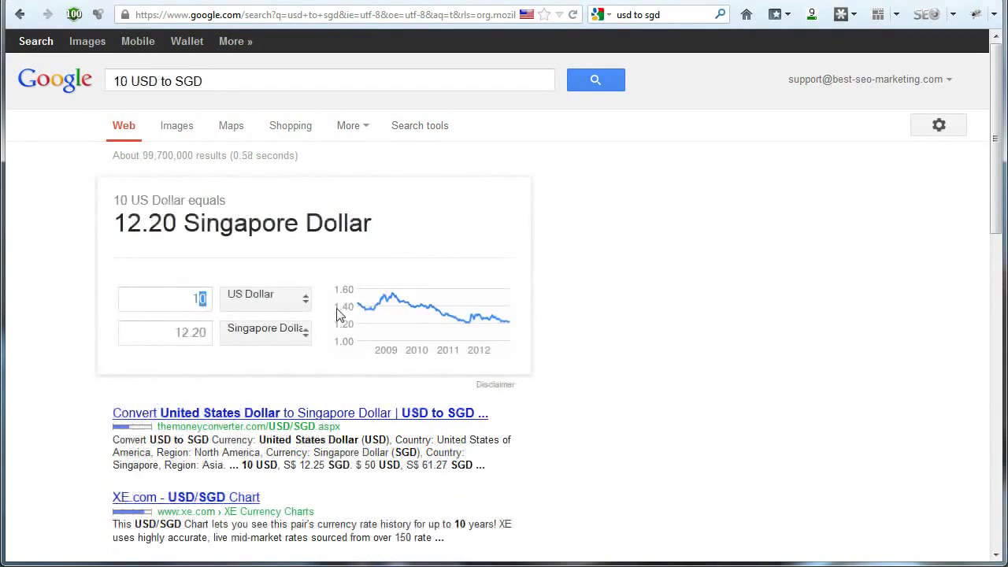
{"action": "type", "text": "12"}
{"action": "left_click", "coordinate": [641, 308]}
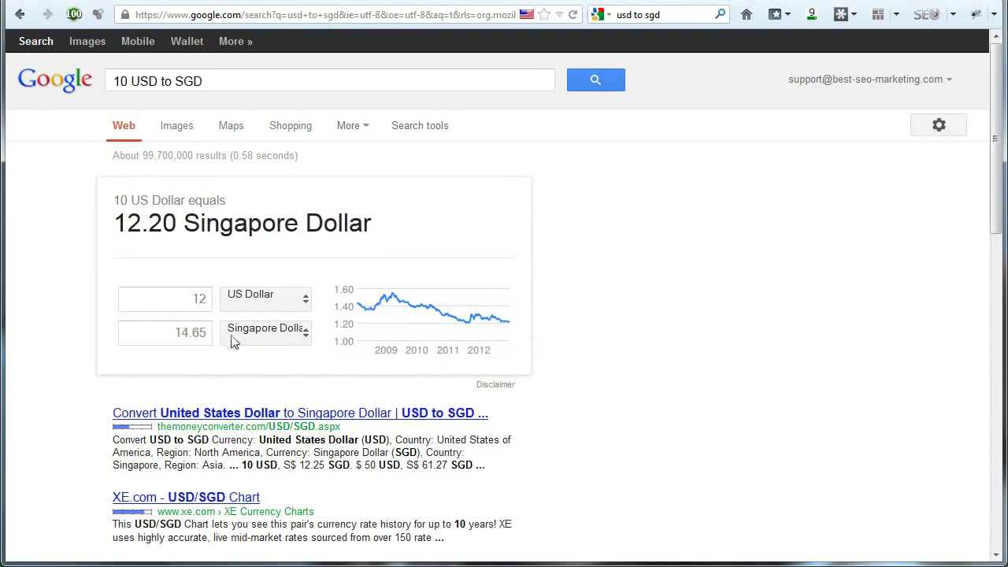
{"action": "left_click", "coordinate": [200, 333]}
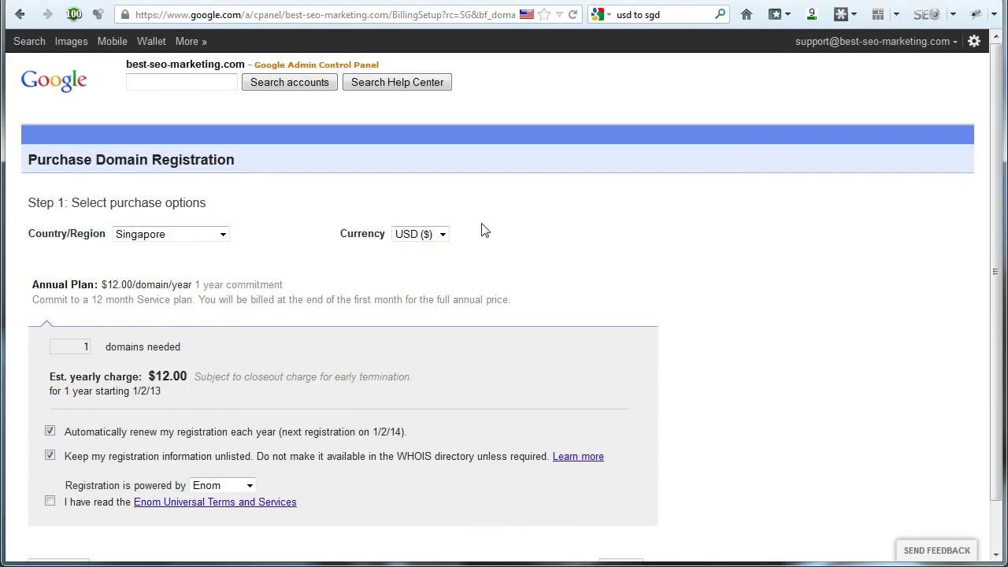
{"action": "left_click", "coordinate": [443, 234]}
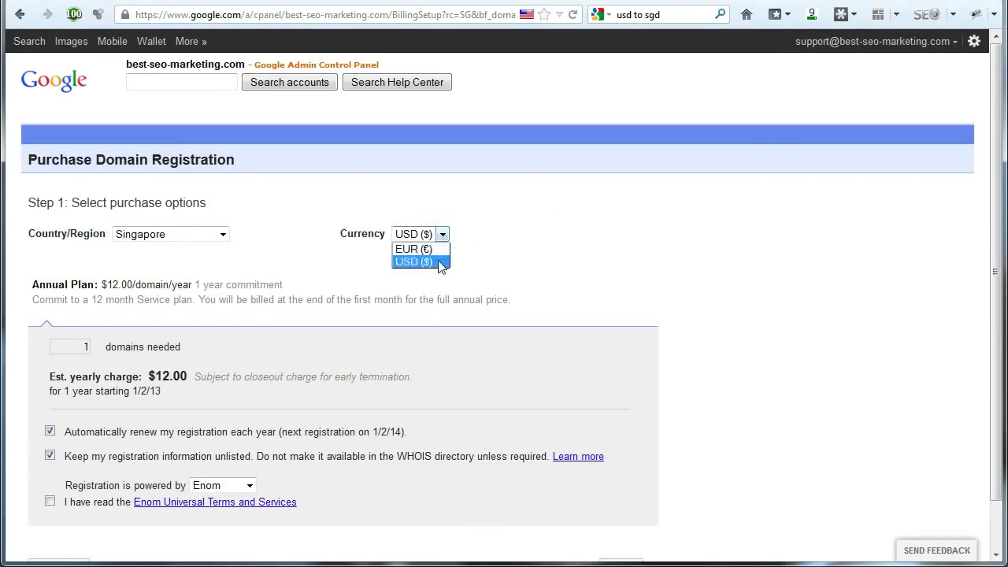
{"action": "left_click", "coordinate": [441, 261]}
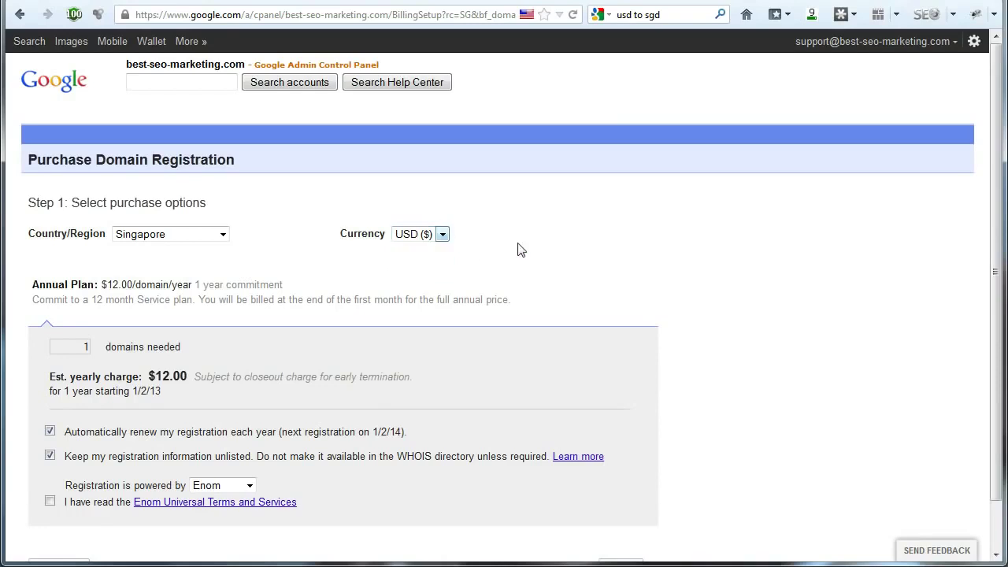
{"action": "left_click", "coordinate": [621, 15]}
{"action": "left_click", "coordinate": [621, 15]}
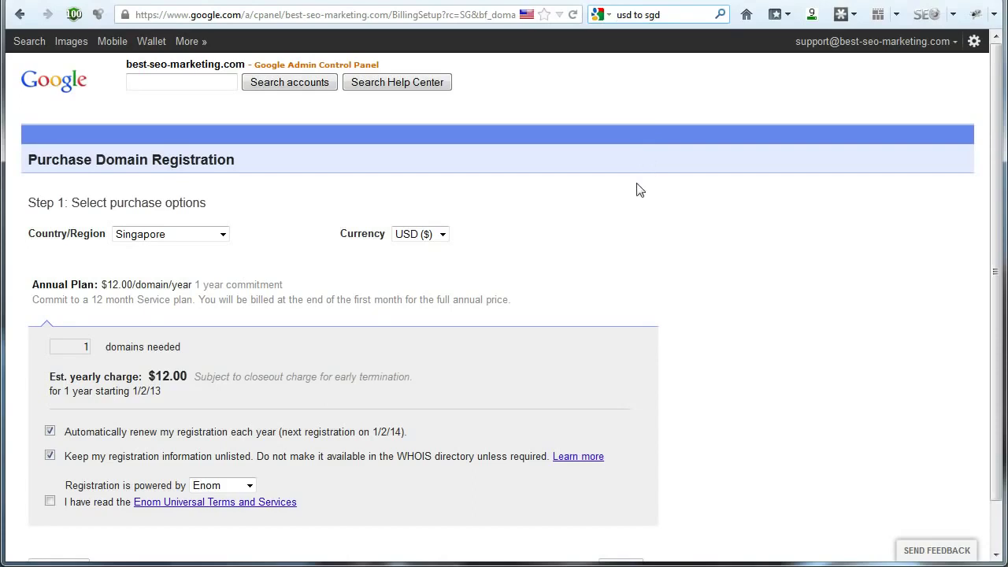
{"action": "type", "text": "12"}
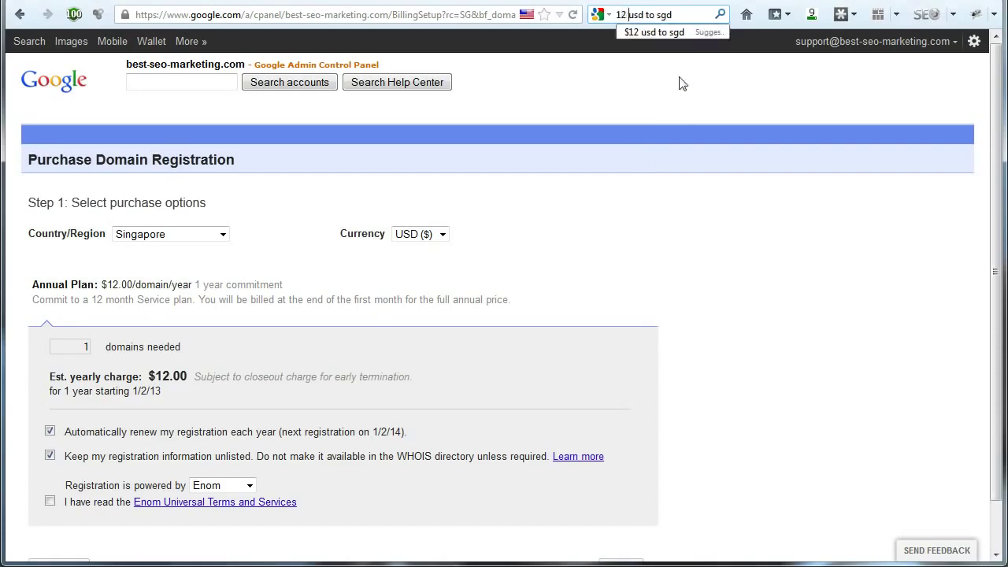
{"action": "left_click_drag", "start_coordinate": [672, 15], "coordinate": [658, 16]}
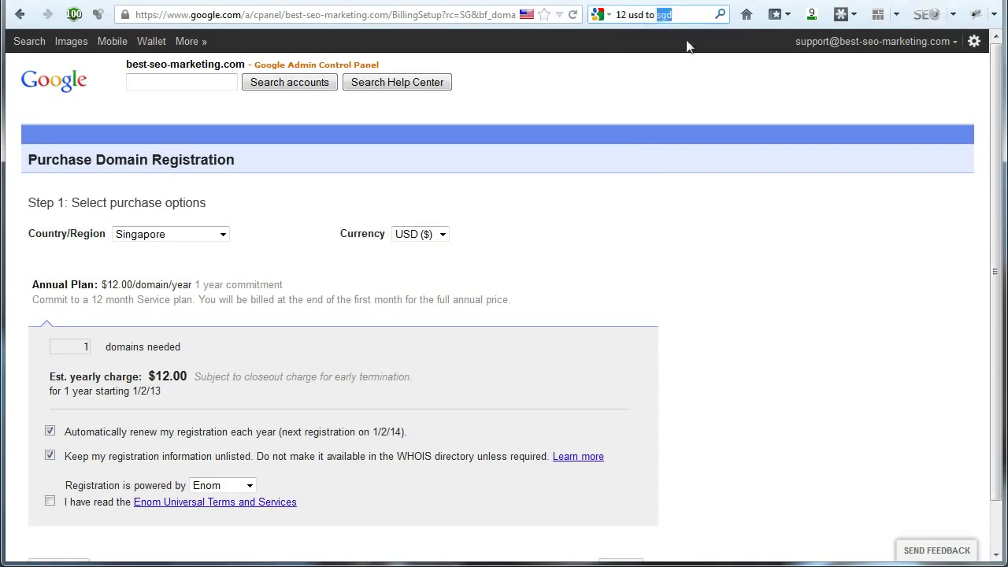
{"action": "type", "text": "aud"}
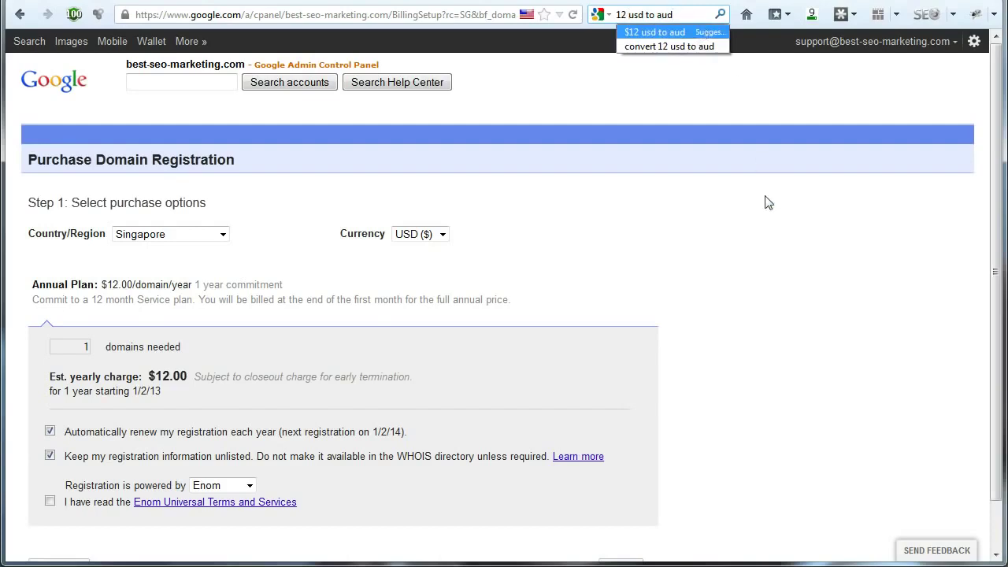
{"action": "left_click", "coordinate": [765, 203]}
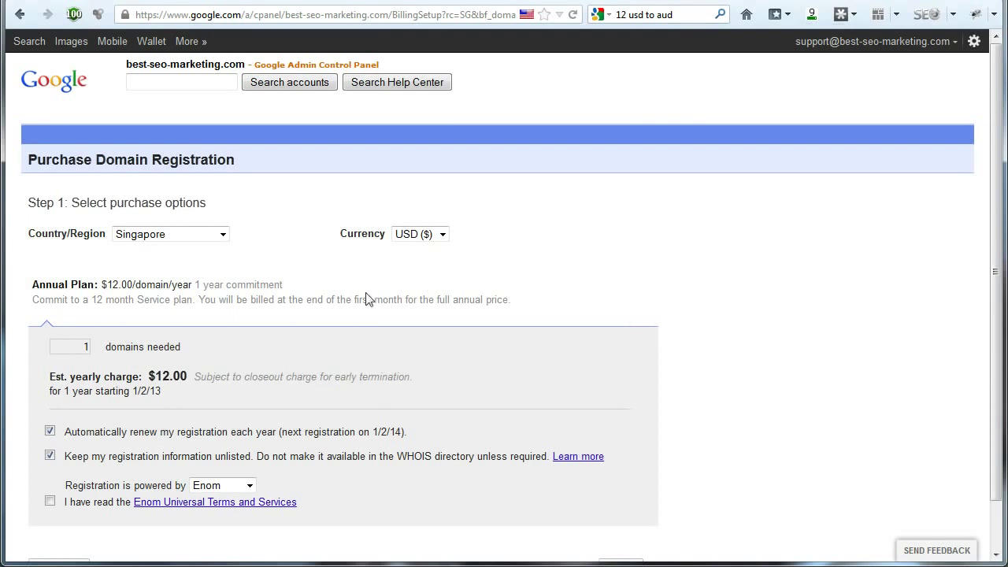
{"action": "scroll", "coordinate": [578, 283], "scroll_direction": "down", "scroll_amount": 1}
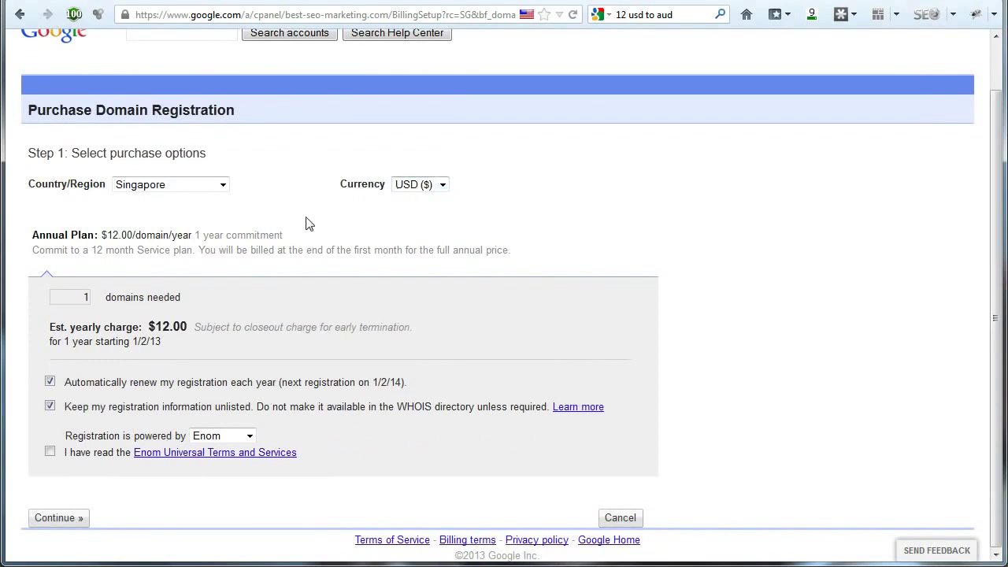
{"action": "left_click_drag", "start_coordinate": [100, 235], "coordinate": [197, 235]}
{"action": "left_click", "coordinate": [242, 295]}
{"action": "left_click_drag", "start_coordinate": [65, 382], "coordinate": [117, 383]}
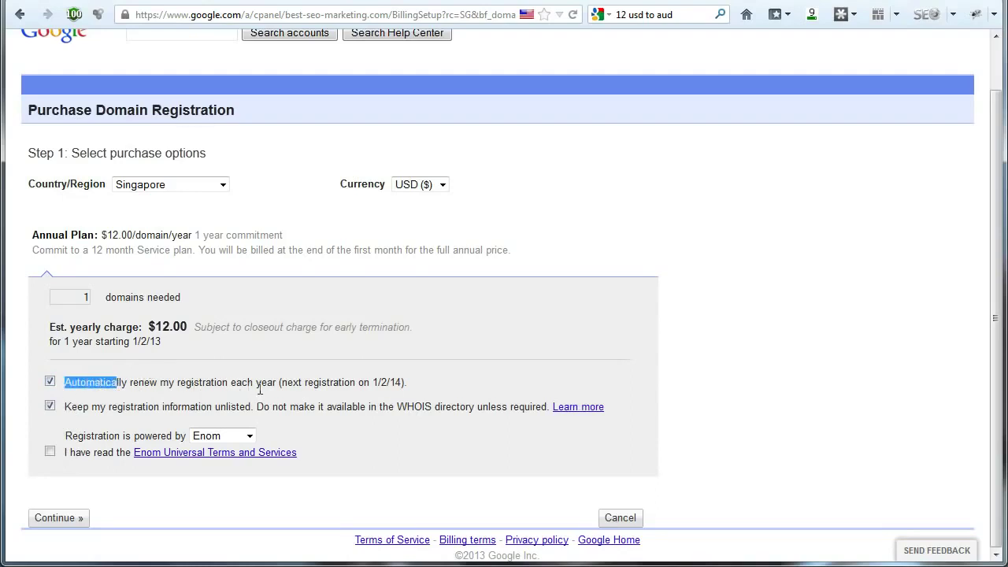
{"action": "left_click", "coordinate": [101, 386]}
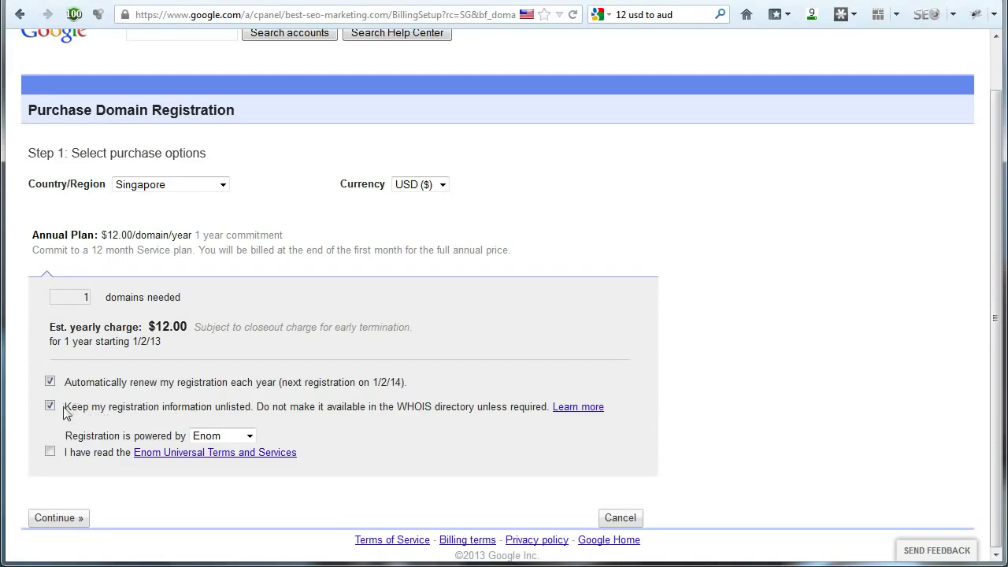
{"action": "left_click_drag", "start_coordinate": [66, 410], "coordinate": [251, 408]}
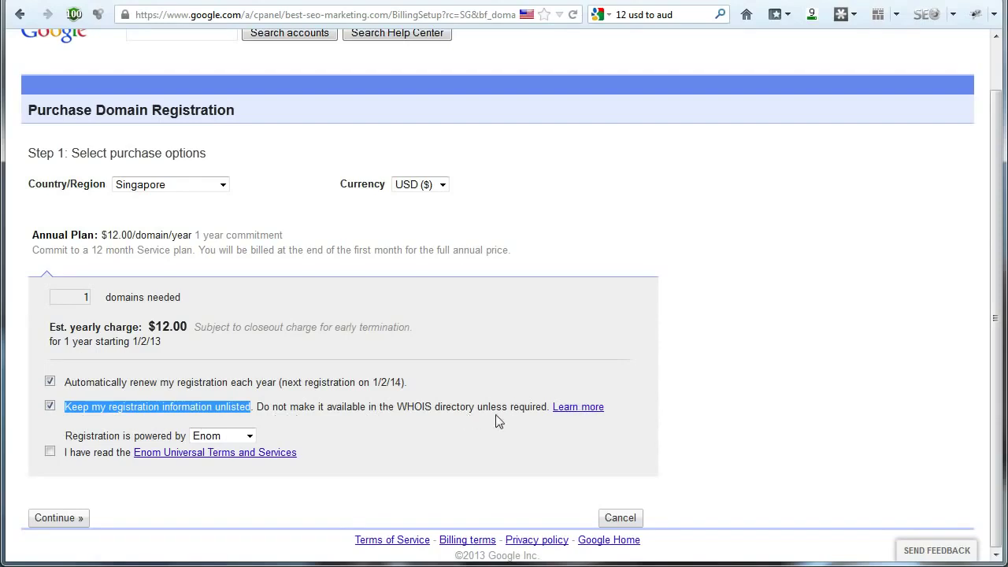
{"action": "left_click_drag", "start_coordinate": [550, 406], "coordinate": [87, 407]}
{"action": "left_click", "coordinate": [88, 406]}
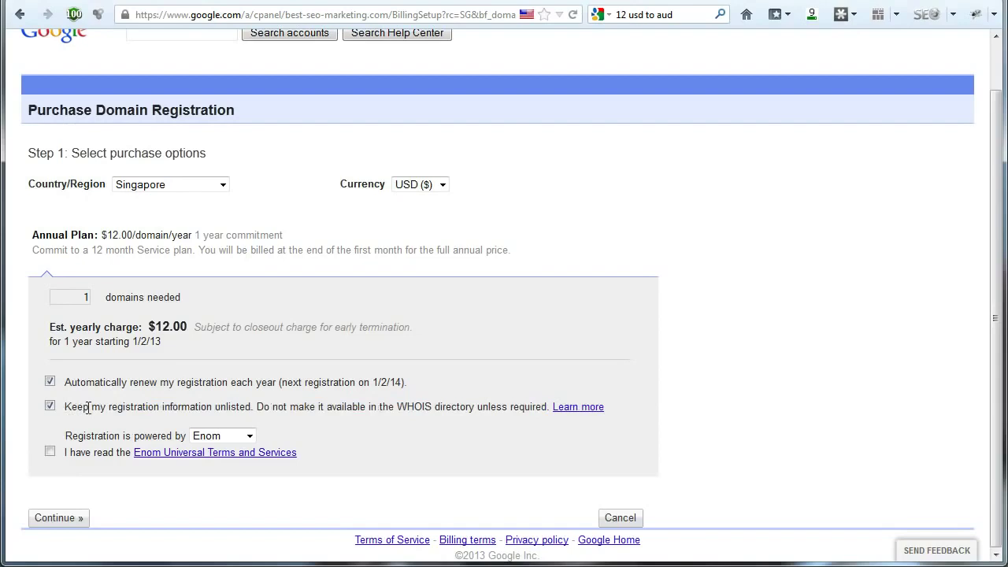
{"action": "left_click_drag", "start_coordinate": [431, 407], "coordinate": [398, 406]}
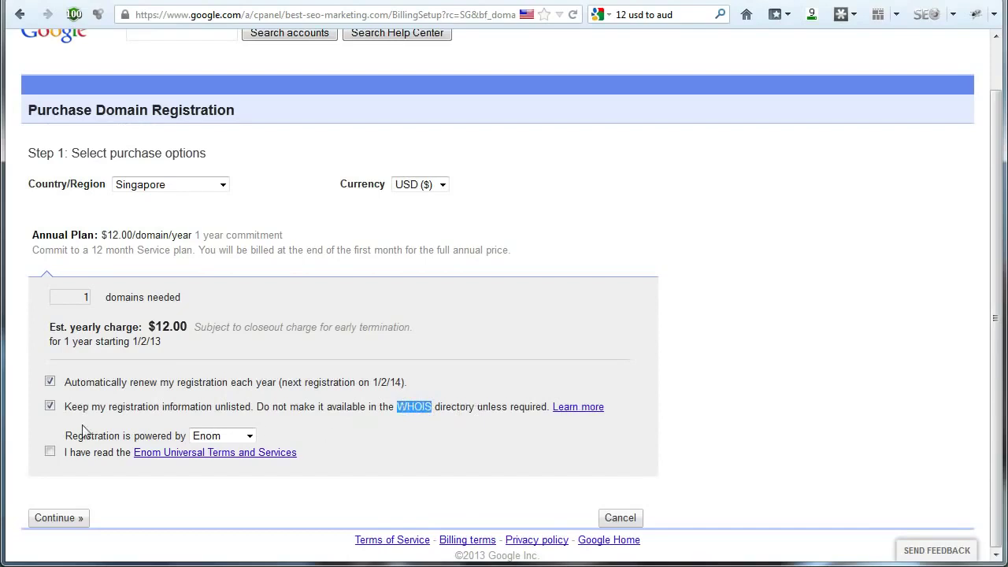
{"action": "left_click", "coordinate": [50, 407]}
{"action": "left_click", "coordinate": [131, 413]}
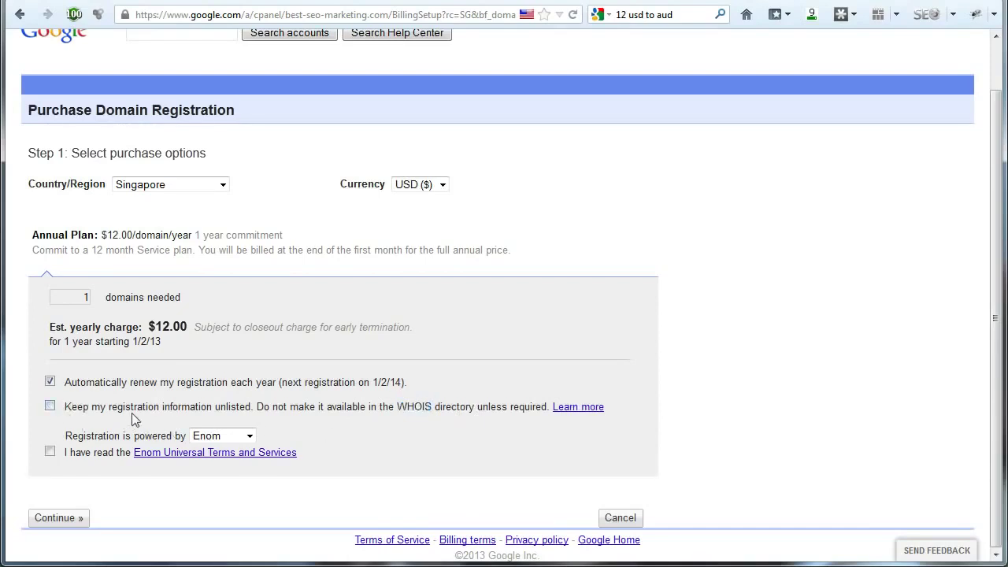
{"action": "left_click", "coordinate": [50, 407]}
Select GoDaddy as the registrar and agree to the GoDaddy Universal Terms and Services
{"action": "left_click_drag", "start_coordinate": [85, 436], "coordinate": [172, 437]}
{"action": "left_click", "coordinate": [246, 442]}
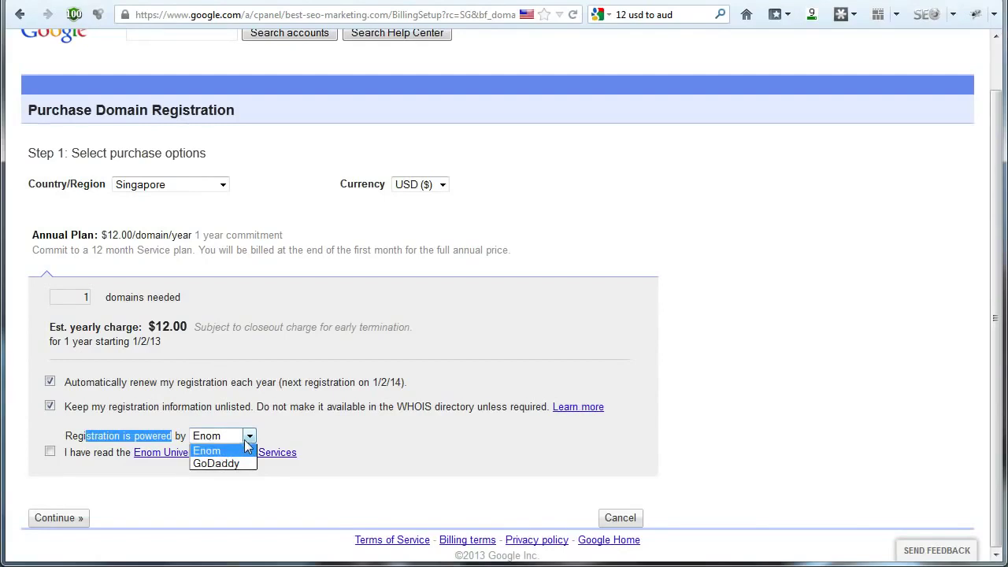
{"action": "left_click", "coordinate": [336, 432]}
{"action": "left_click", "coordinate": [247, 438]}
{"action": "left_click", "coordinate": [287, 440]}
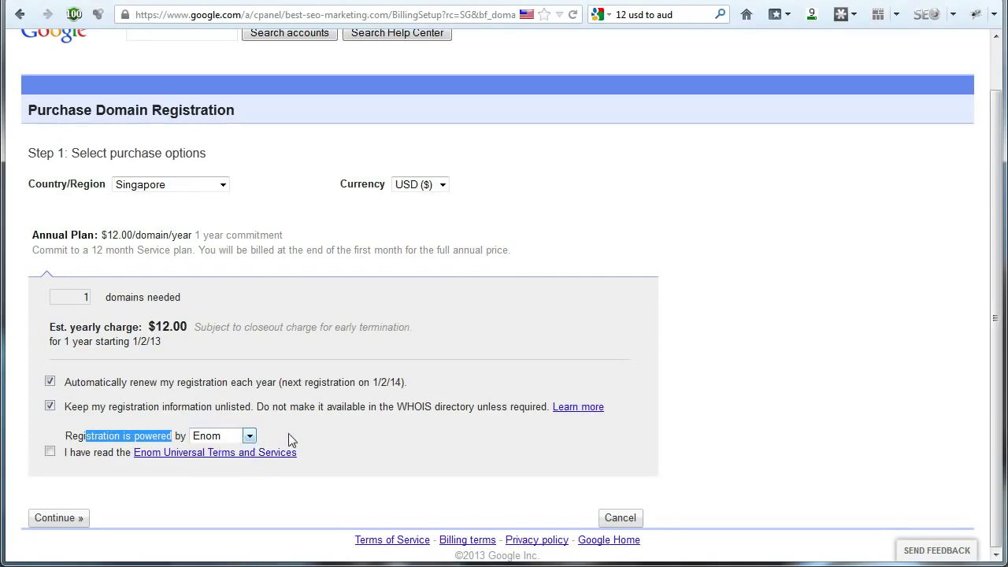
{"action": "left_click", "coordinate": [248, 438]}
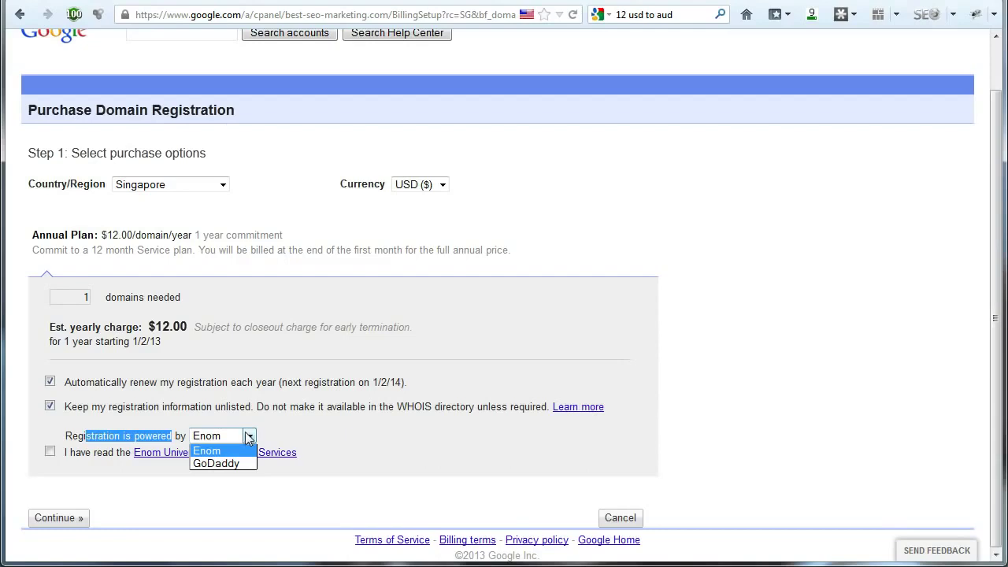
{"action": "left_click", "coordinate": [238, 464]}
{"action": "left_click", "coordinate": [350, 446]}
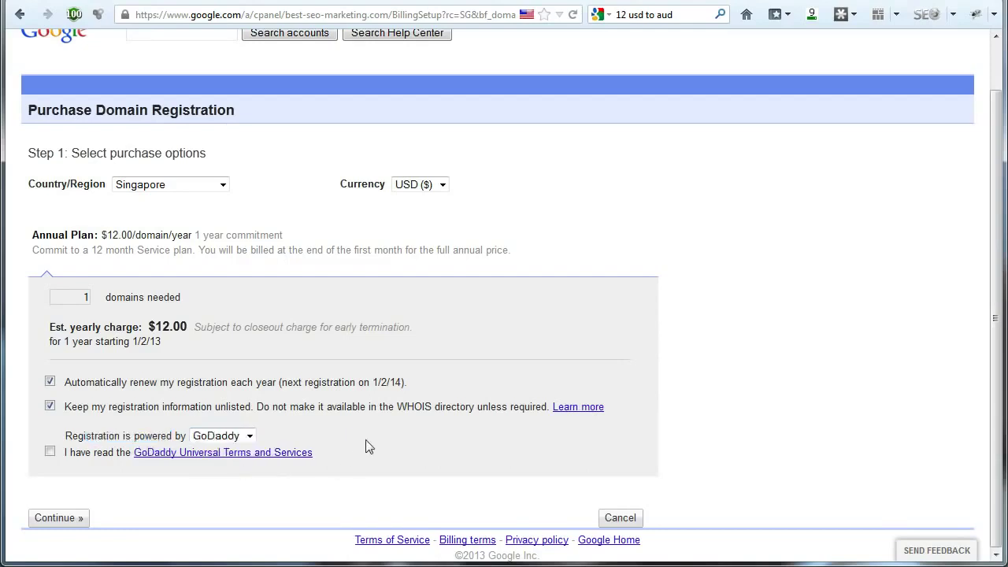
{"action": "left_click", "coordinate": [49, 454]}
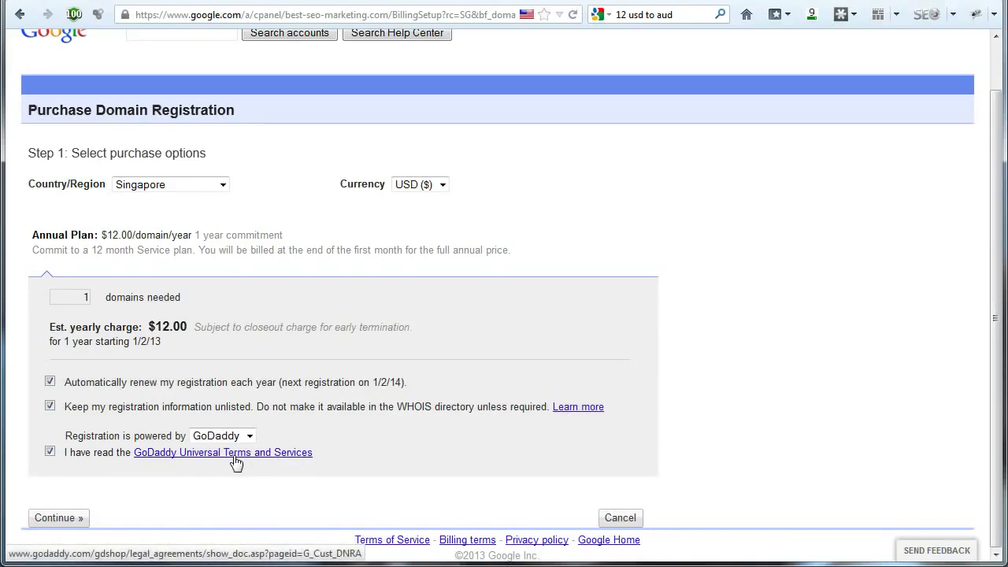
Accept the Domain Registration agreement for the $12.00 domain purchase and submit the billing profile
{"action": "left_click", "coordinate": [66, 523]}
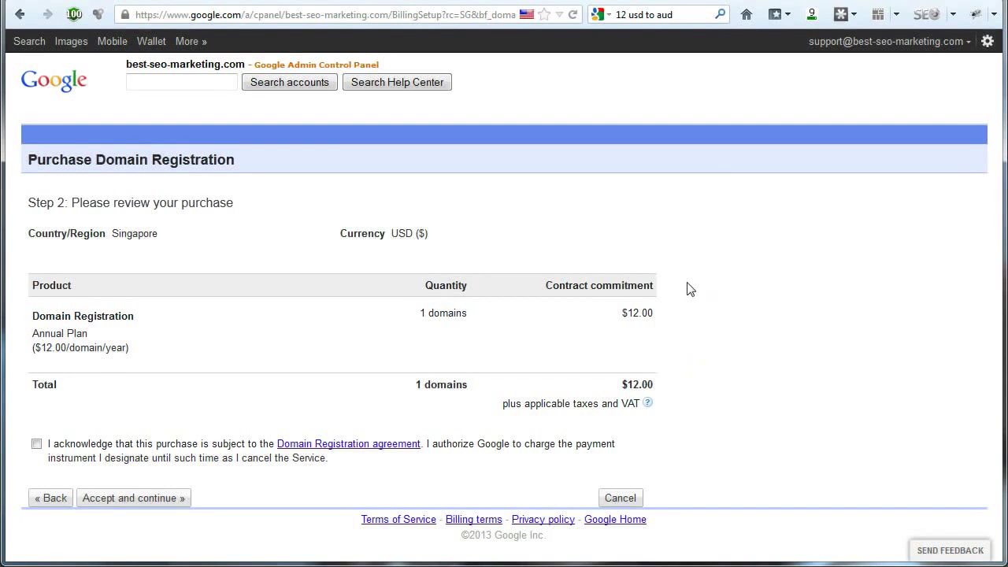
{"action": "left_click", "coordinate": [138, 457]}
{"action": "left_click", "coordinate": [136, 500]}
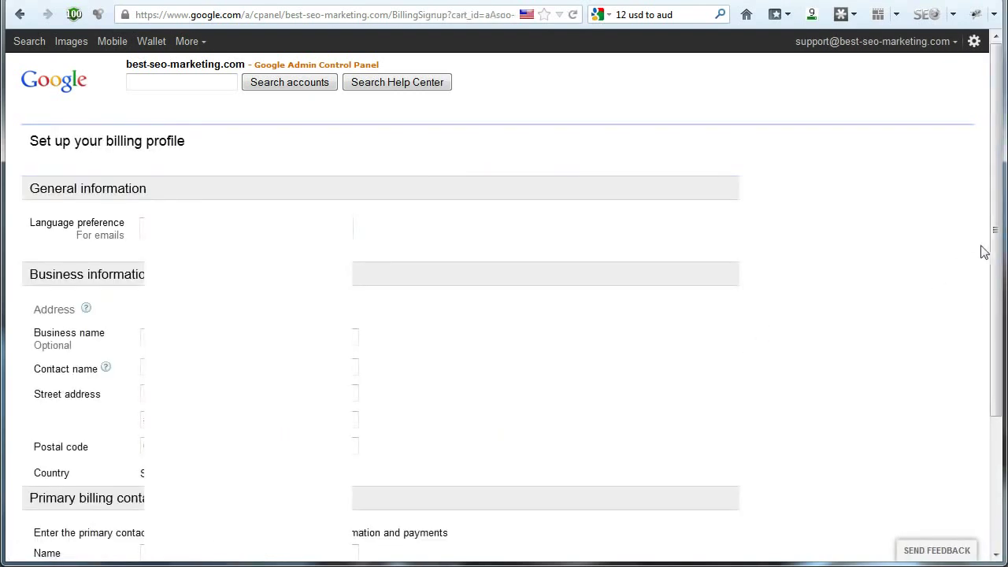
{"action": "left_click_drag", "start_coordinate": [995, 248], "coordinate": [999, 354]}
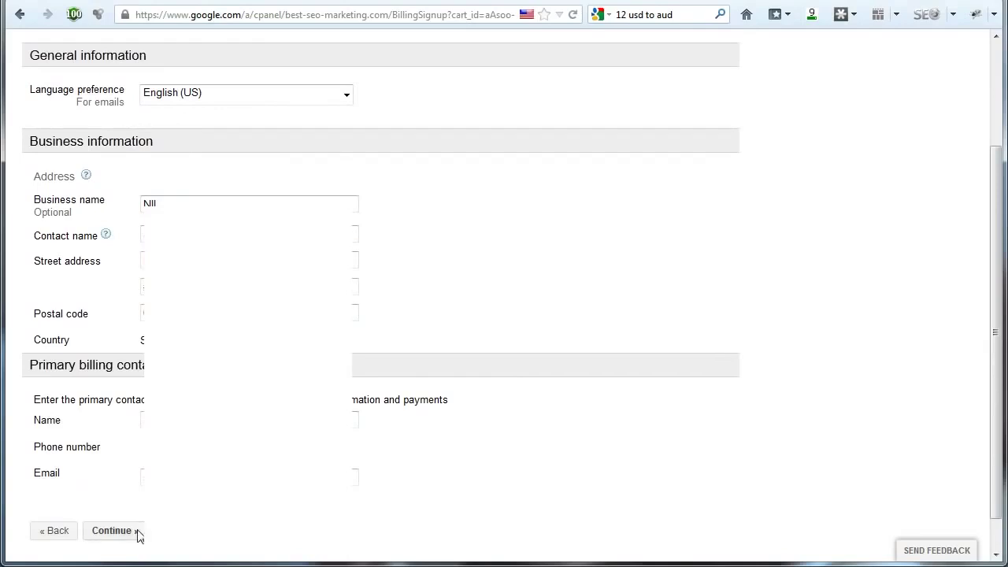
{"action": "left_click", "coordinate": [126, 531]}
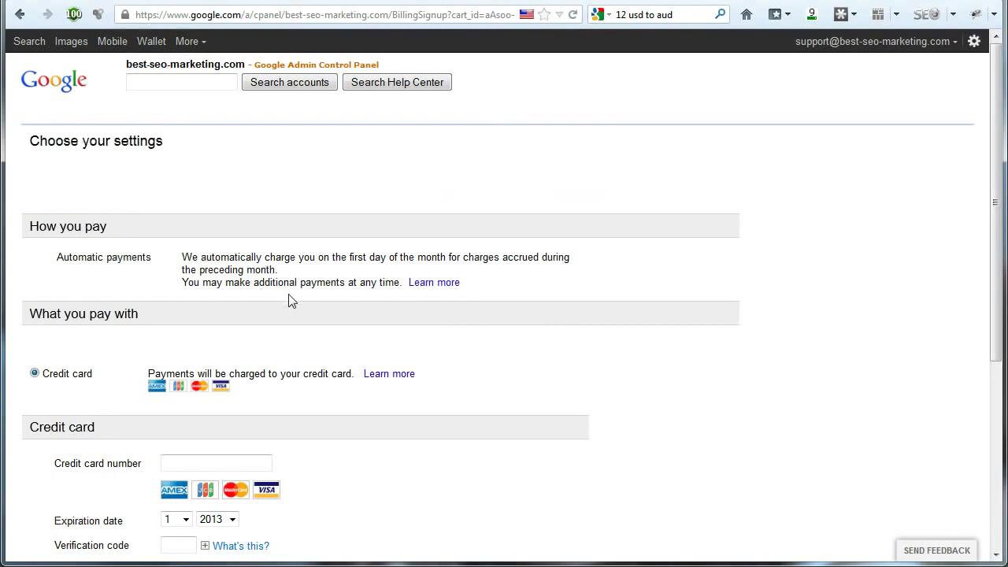
Enter the credit card details and submit them to activate the best-seo-marketing.com account
{"action": "scroll", "coordinate": [291, 299], "scroll_direction": "down", "scroll_amount": 2}
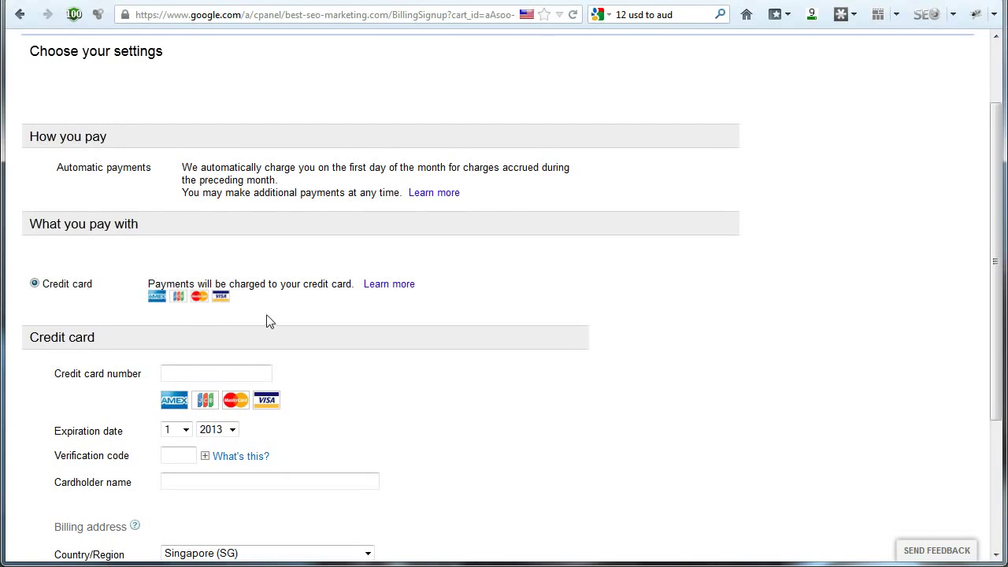
{"action": "scroll", "coordinate": [268, 320], "scroll_direction": "down", "scroll_amount": 3}
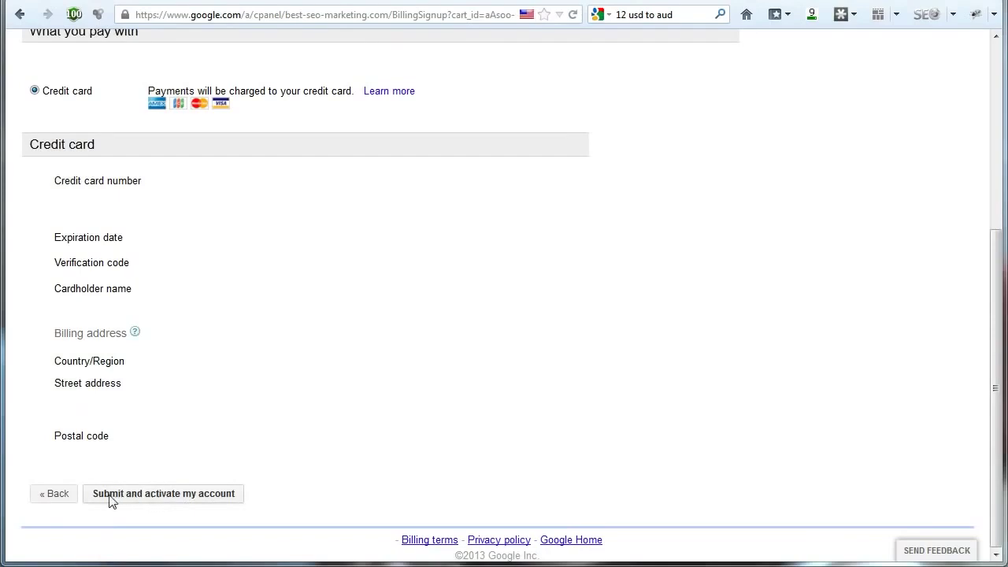
{"action": "left_click", "coordinate": [194, 496]}
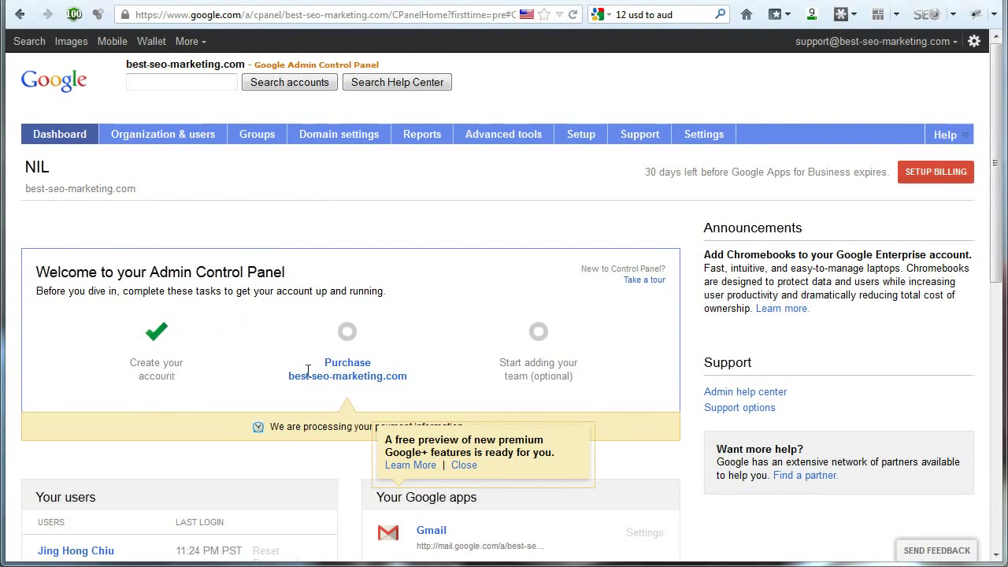
Close the Google+ preview notice and leave the dashboard for the best-seo-marketing.com sign-in page
{"action": "left_click", "coordinate": [461, 469]}
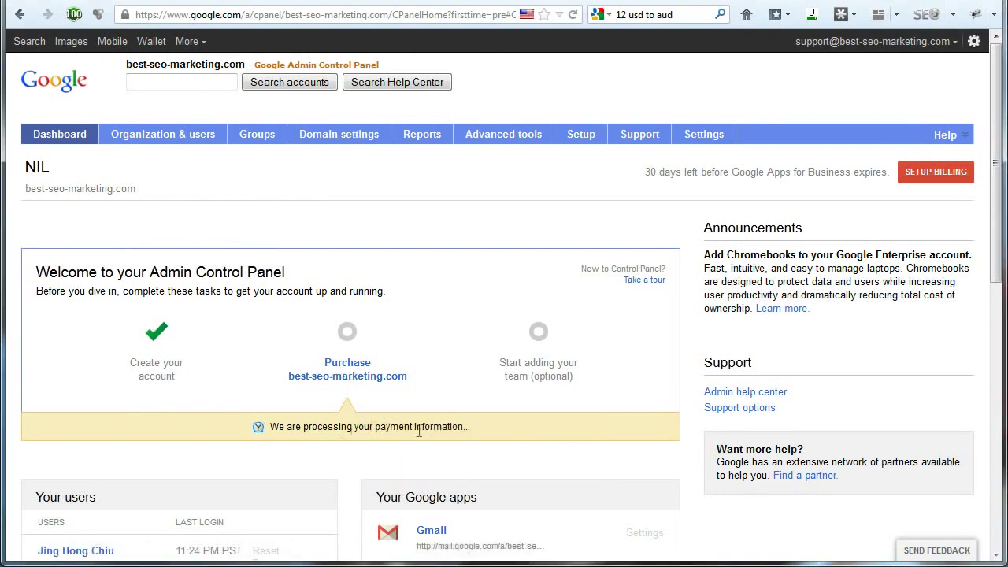
{"action": "left_click_drag", "start_coordinate": [270, 426], "coordinate": [358, 430]}
{"action": "left_click", "coordinate": [358, 430]}
{"action": "left_click_drag", "start_coordinate": [999, 256], "coordinate": [1003, 231]}
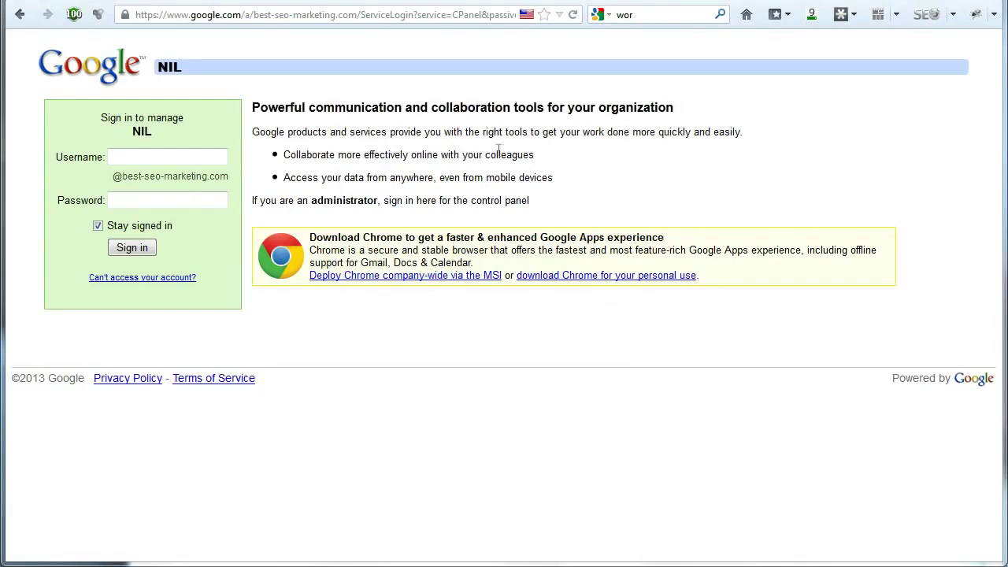
{"action": "left_click", "coordinate": [347, 14]}
{"action": "left_click", "coordinate": [361, 11]}
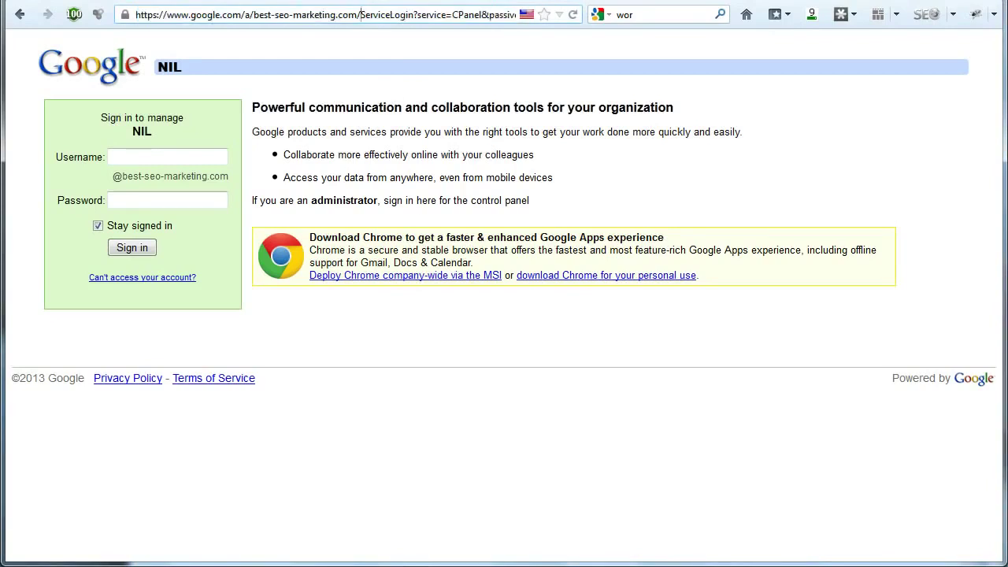
{"action": "key", "text": "alt+Tab"}
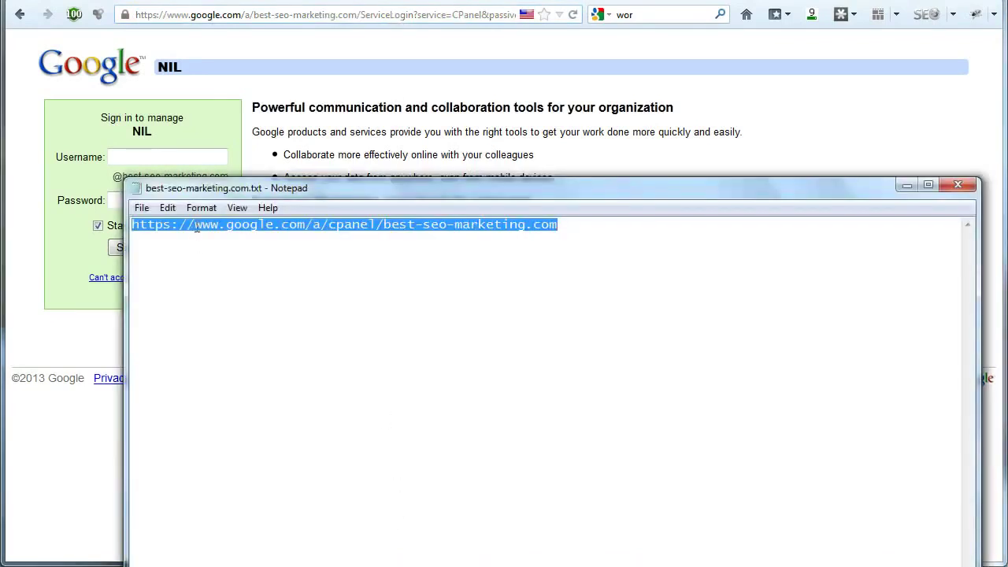
{"action": "left_click", "coordinate": [235, 229]}
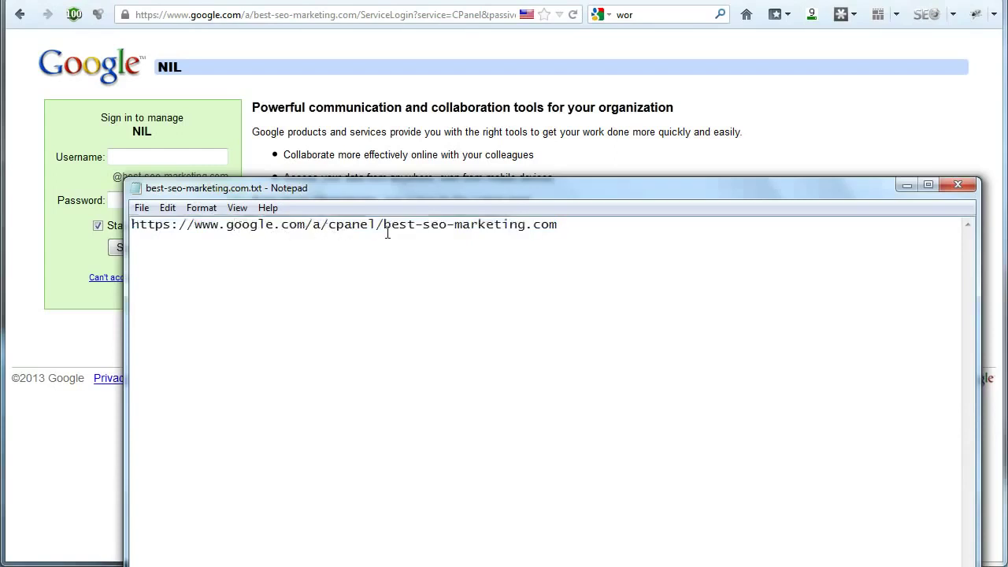
{"action": "left_click_drag", "start_coordinate": [383, 230], "coordinate": [137, 227]}
{"action": "left_click", "coordinate": [908, 185]}
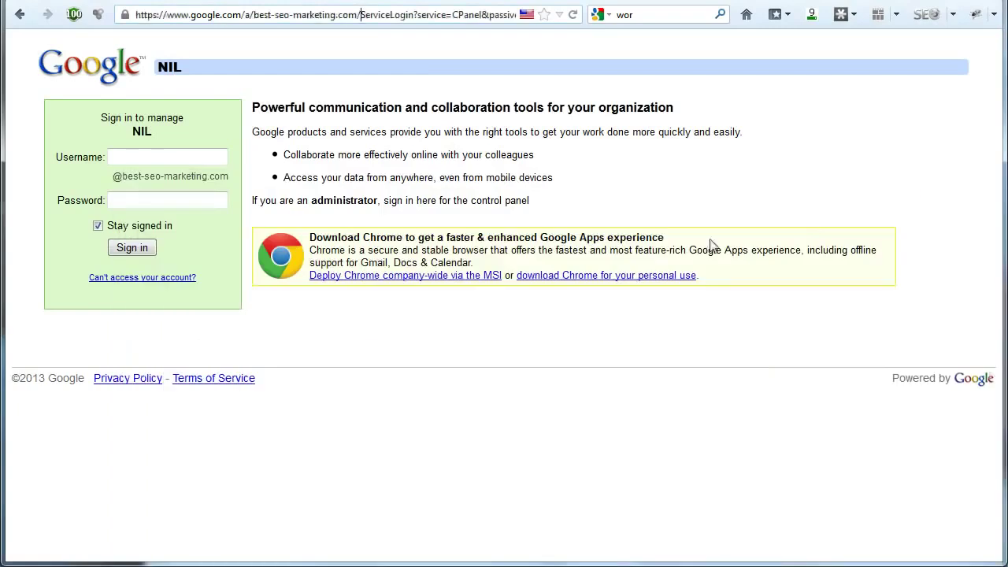
Sign in with the administrator username and password, correcting the misspelled username after the error
{"action": "left_click", "coordinate": [191, 155]}
{"action": "type", "text": "supor"}
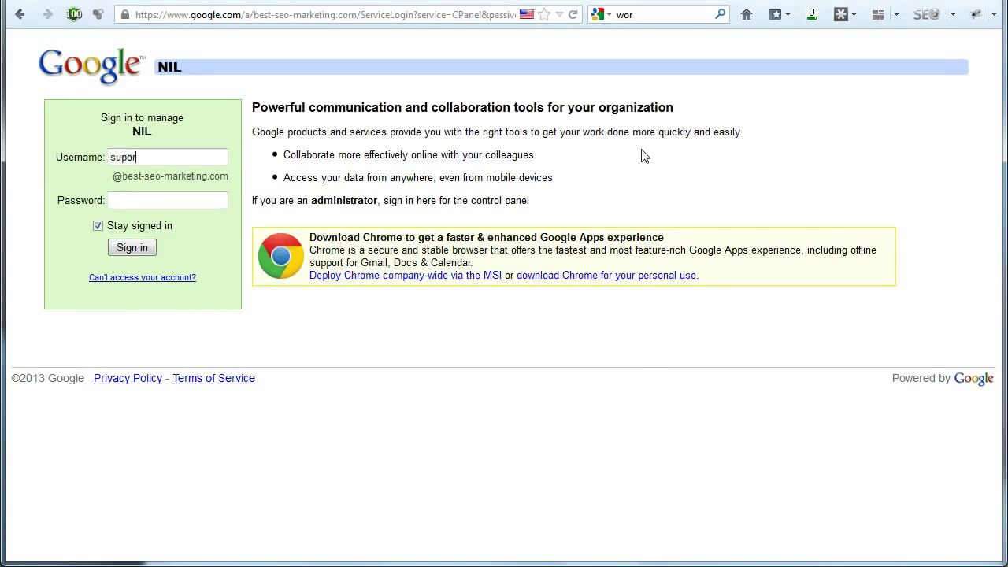
{"action": "type", "text": "t"}
{"action": "key", "text": "Tab"}
{"action": "left_click", "coordinate": [131, 250]}
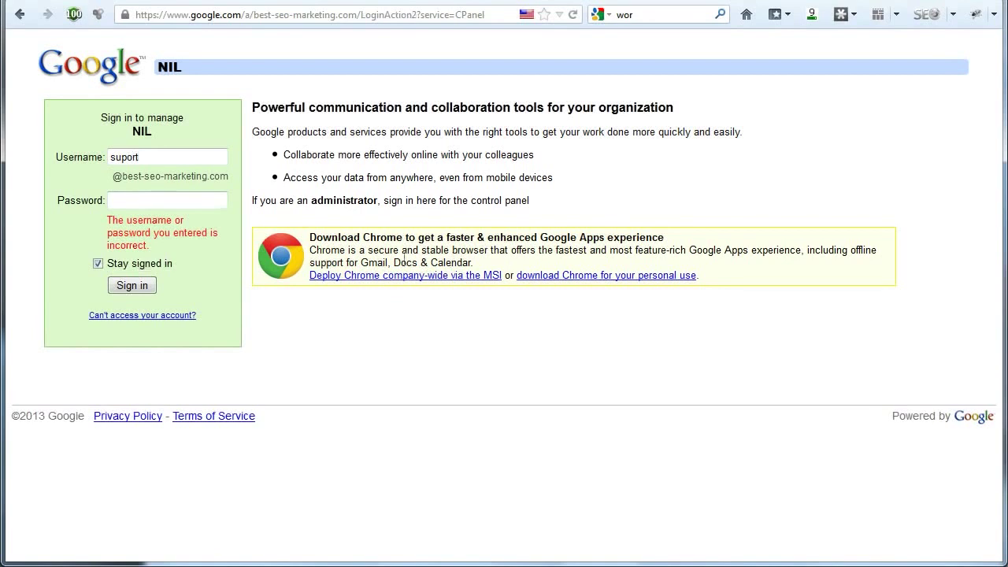
{"action": "left_click", "coordinate": [122, 157]}
{"action": "type", "text": "p"}
{"action": "key", "text": "Return"}
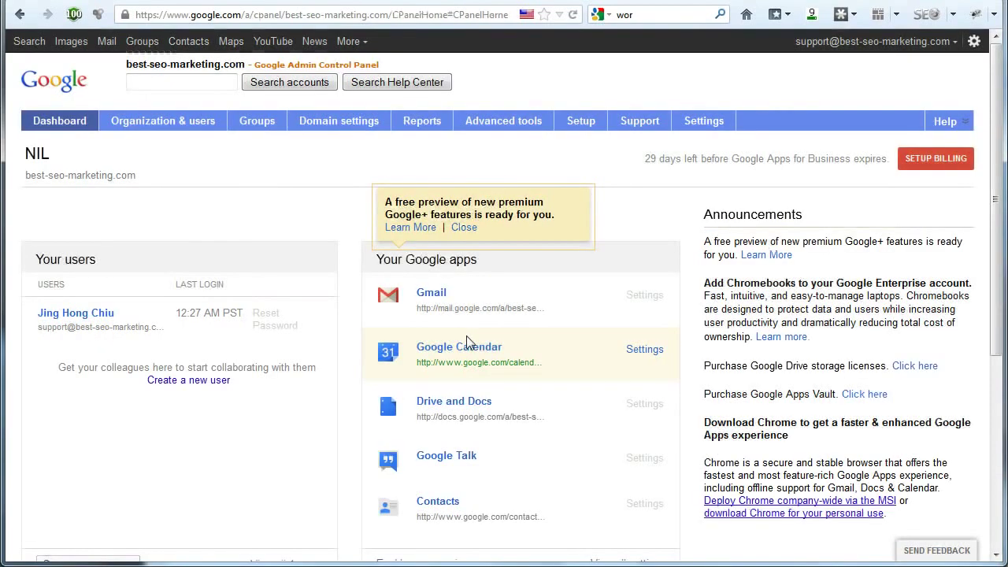
Close the Google+ preview notice and review the dashboard's users, services and 29-day trial status
{"action": "left_click", "coordinate": [465, 227]}
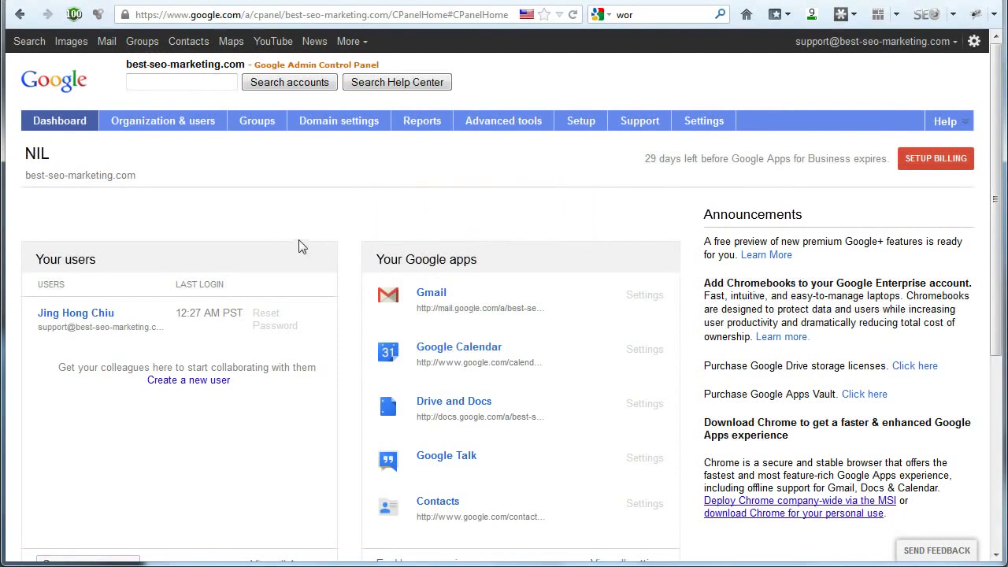
{"action": "scroll", "coordinate": [300, 241], "scroll_direction": "down", "scroll_amount": 1}
{"action": "scroll", "coordinate": [299, 244], "scroll_direction": "up", "scroll_amount": 1}
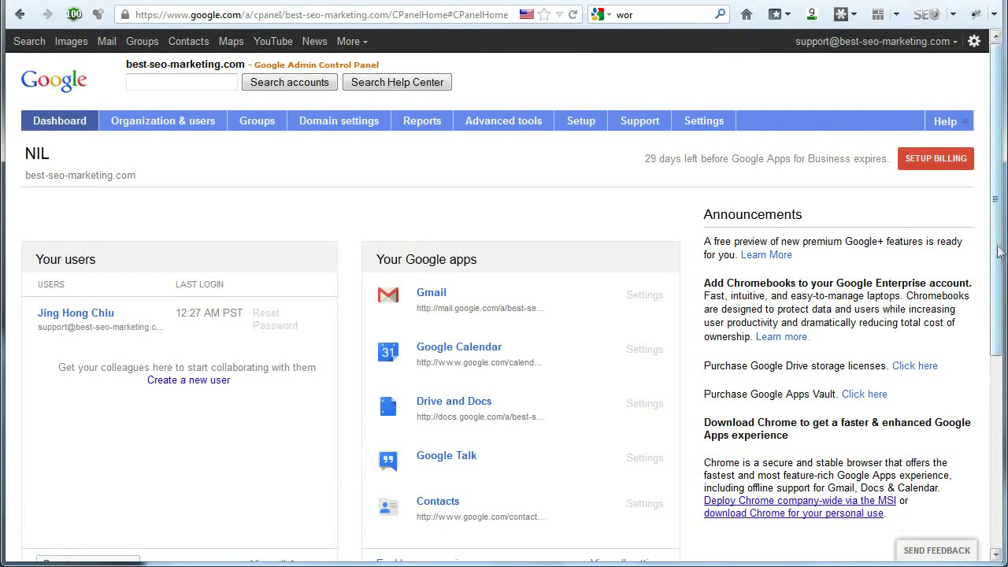
{"action": "scroll", "coordinate": [999, 283], "scroll_direction": "down", "scroll_amount": 1}
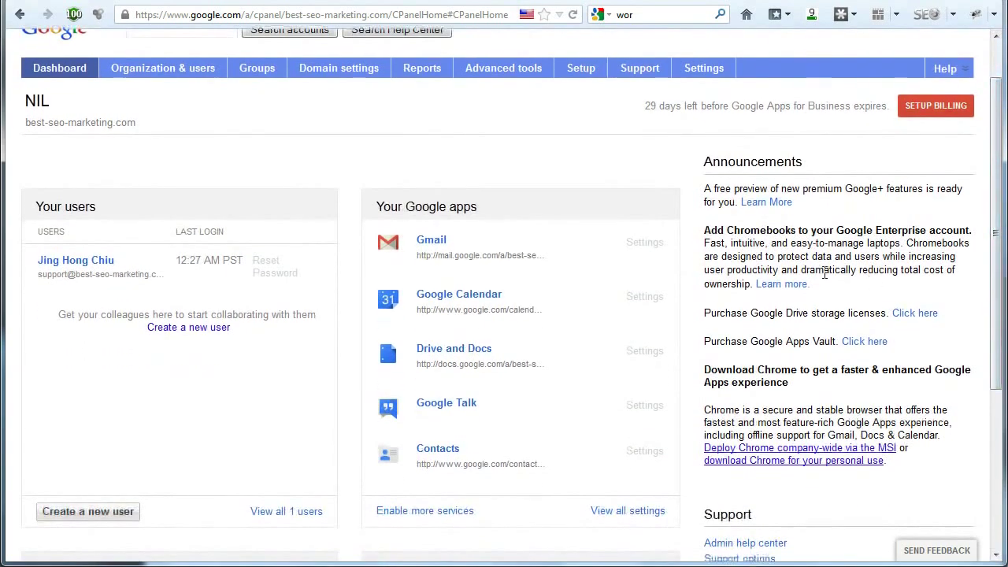